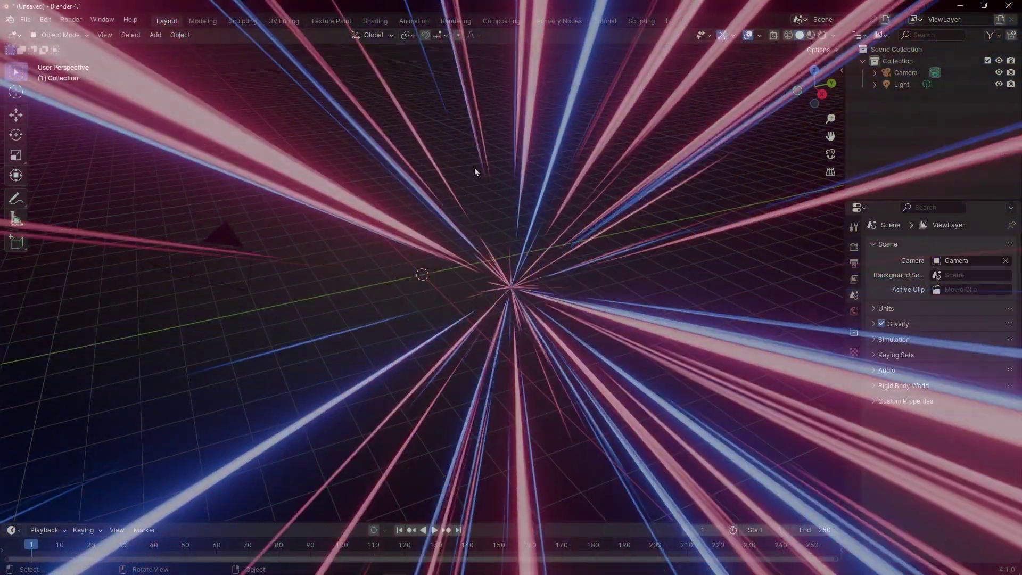
Delete the light from the scene and add a mesh cylinder at the origin
key("Delete")
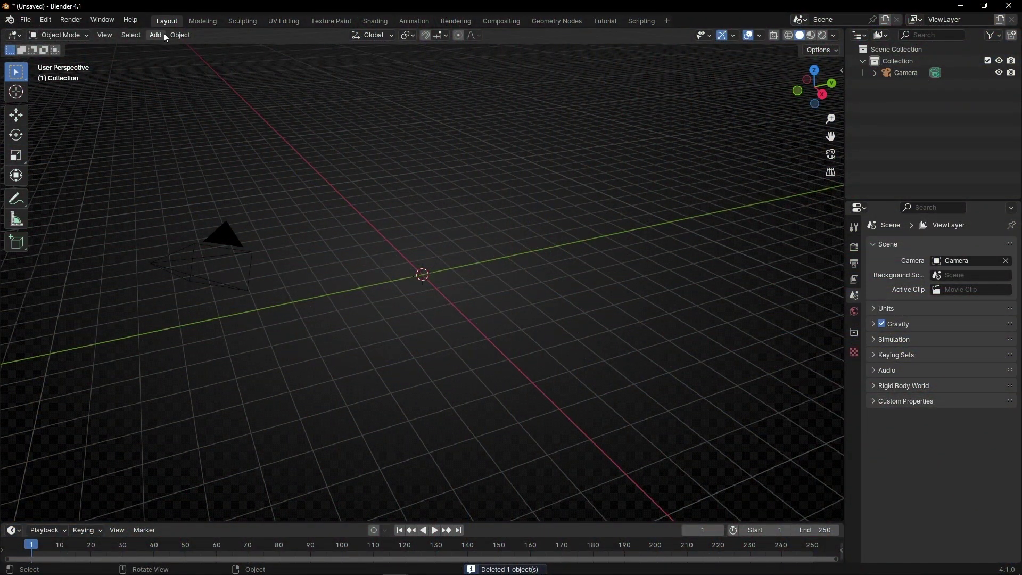
left_click(165, 35)
mouse_move(181, 48)
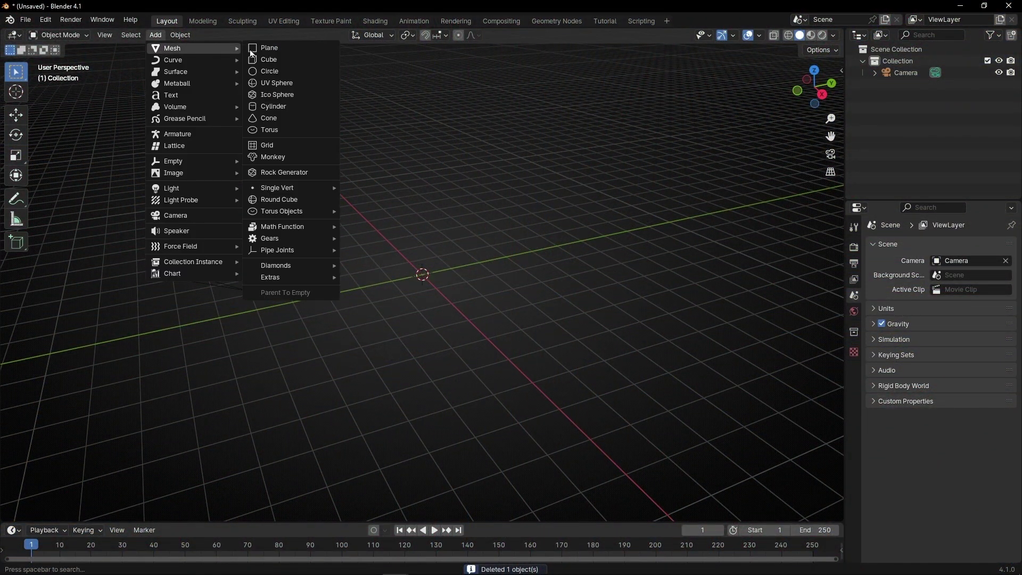
left_click(273, 107)
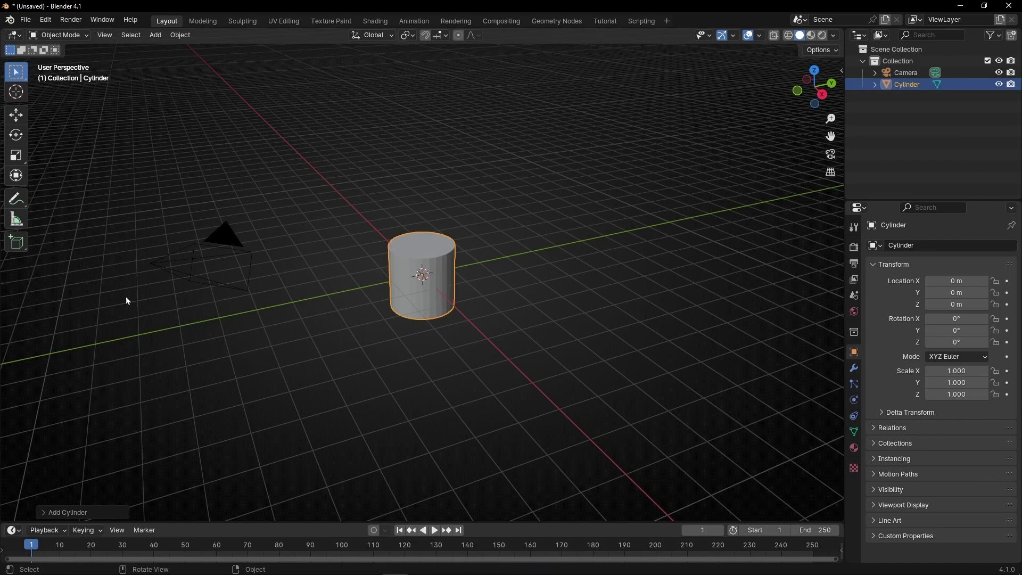
Set the new cylinder's depth to 19.8 m and its vertex count to 139
left_click(70, 511)
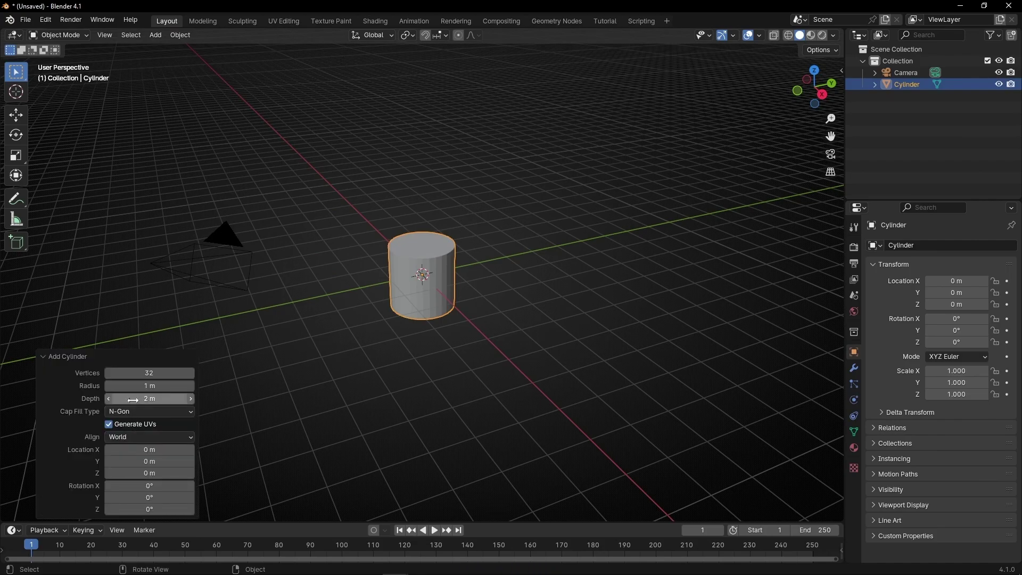
left_click_drag(149, 398, 276, 358)
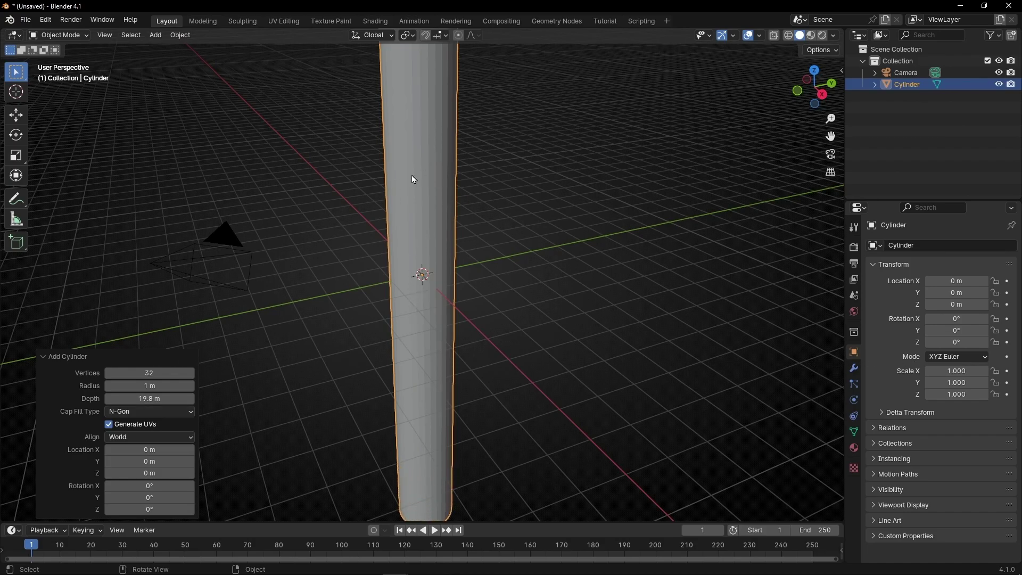
left_click_drag(141, 372, 205, 372)
Set the cylinder's cap fill type to Nothing
mouse_move(413, 242)
middle_mouse_down("ctrl")
mouse_move(423, 198)
mouse_move(424, 243)
middle_mouse_up("ctrl")
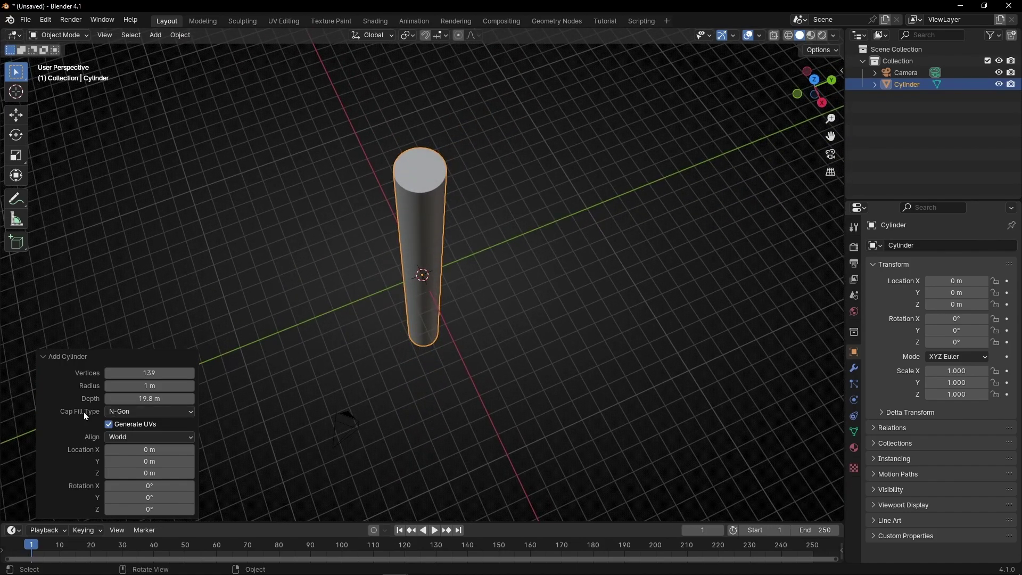
left_click(142, 411)
left_click(137, 423)
Set the cylinder's Y rotation to 90° and its depth to 30.6 m
middle_click_drag(277, 418, 499, 362)
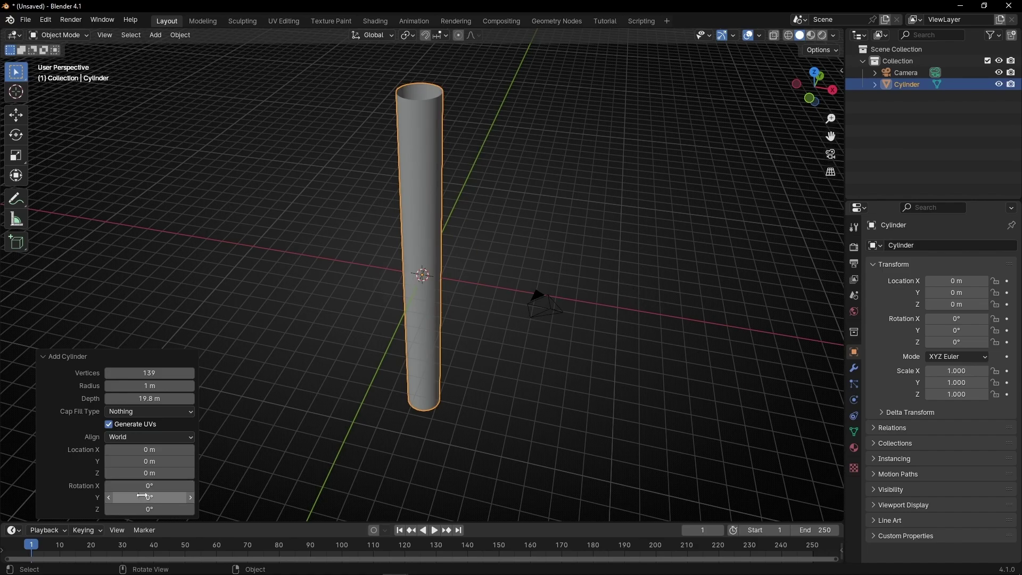
left_click_drag(149, 497, 479, 129)
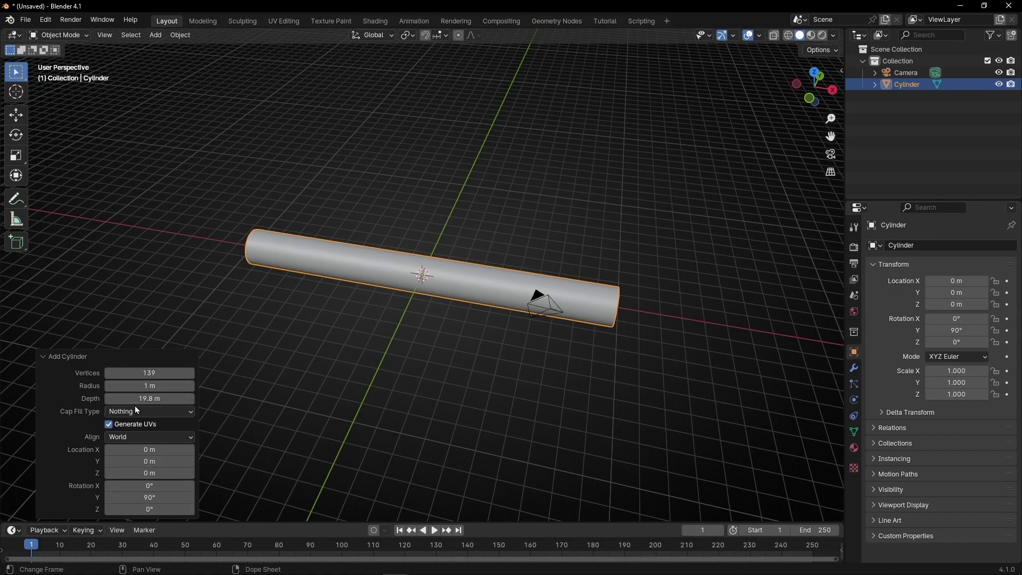
left_click_drag(144, 398, 723, 396)
Select the camera and set its X, Y and Z location to 0 m
middle_click_drag(498, 382, 411, 337)
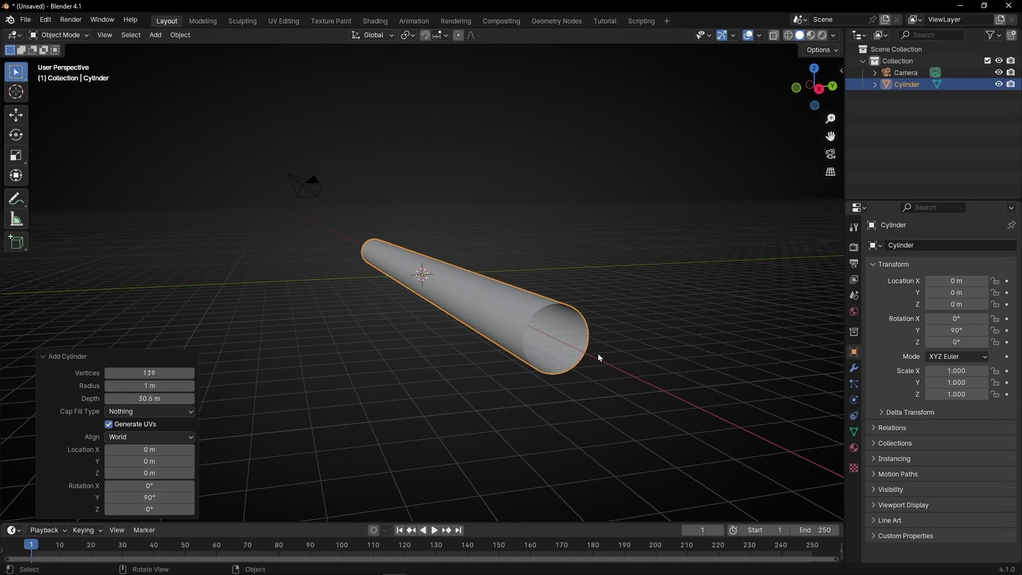
left_click(322, 185)
key("n")
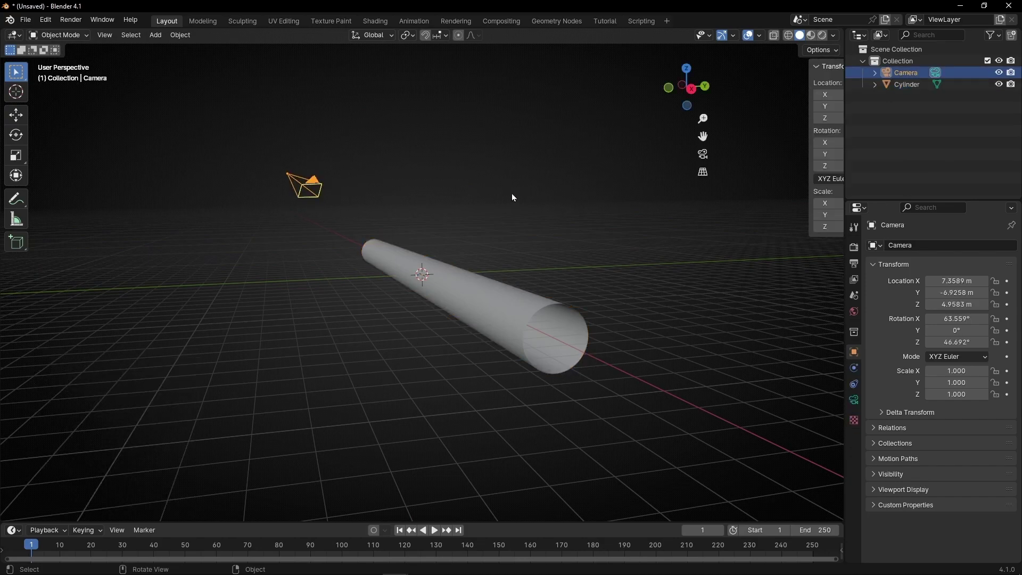
left_click_drag(766, 118, 780, 94)
type("0")
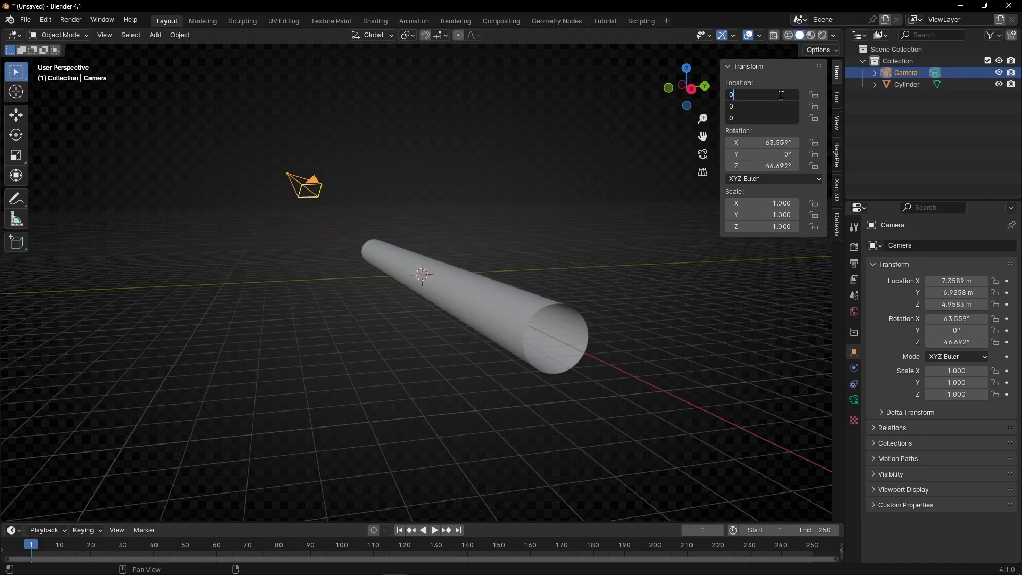
key("Return")
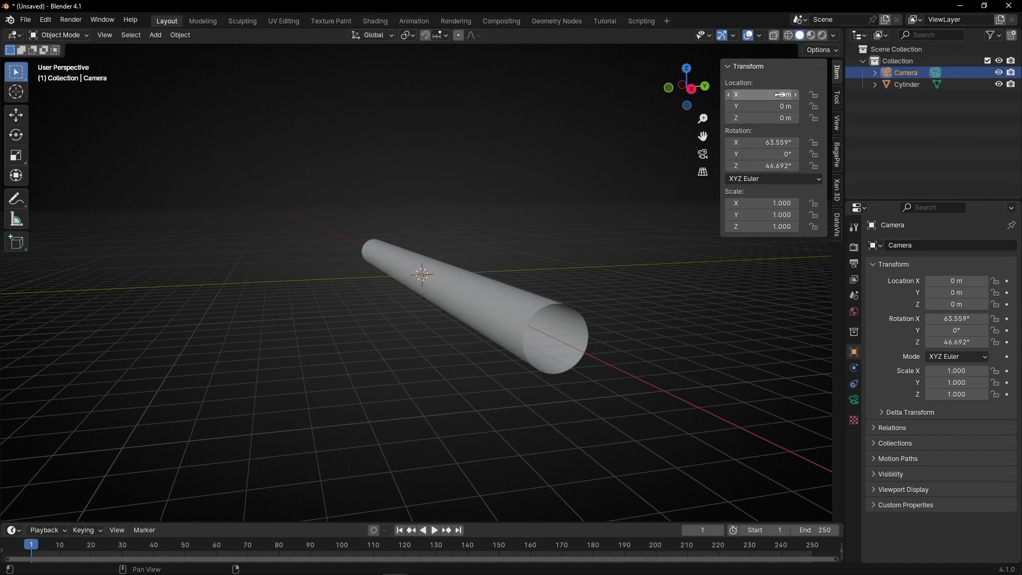
Set the camera's X rotation to 90° and its Z rotation to 90°
left_click(766, 140)
type("90")
key("Tab")
key("Tab")
type("90")
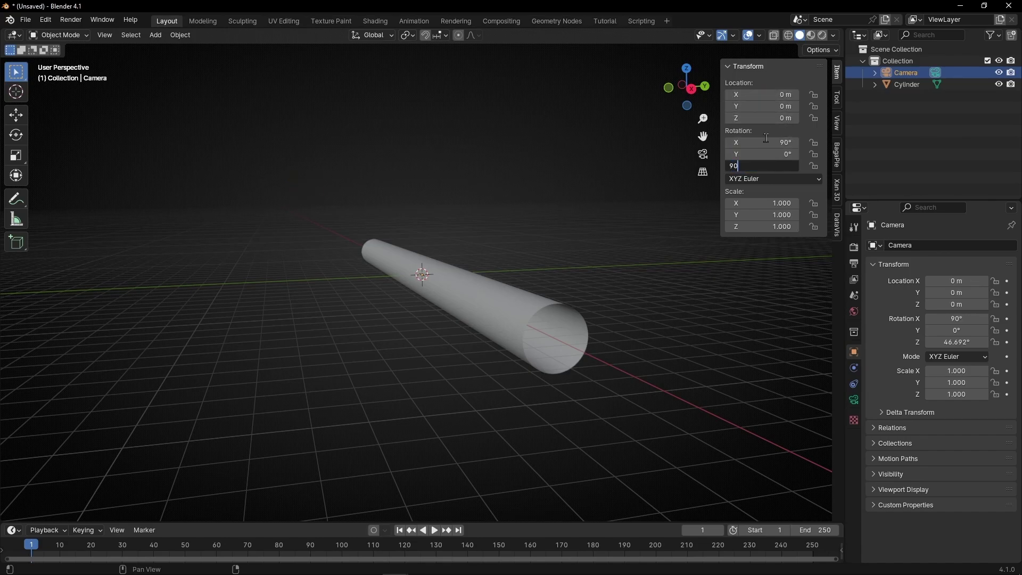
key("Return")
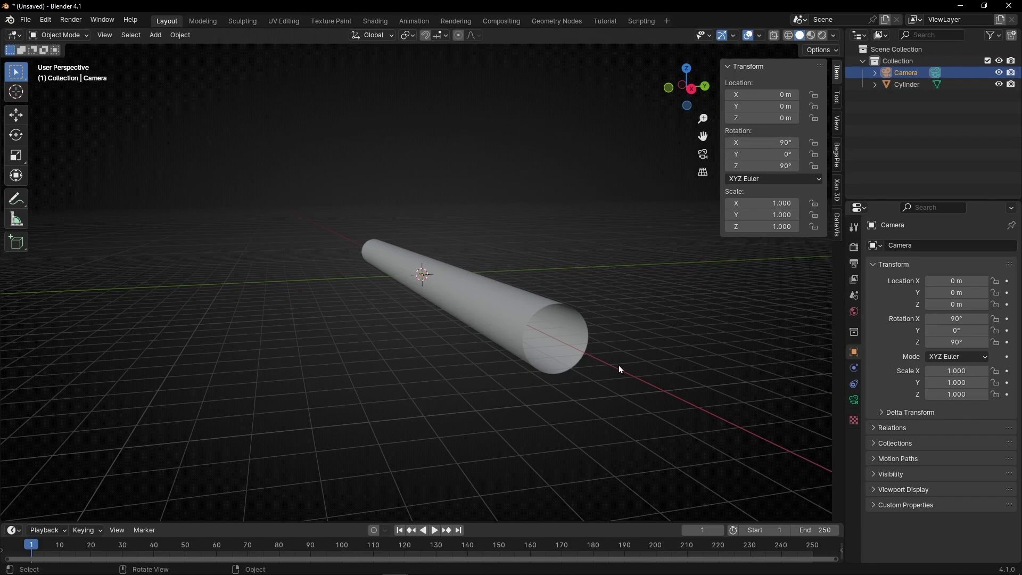
Move the camera to 17.17 m on the X axis and look through it into the cylinder
left_click_drag(767, 94, 860, 95)
middle_click_drag(519, 338, 411, 333)
scroll(423, 333, "up", 3)
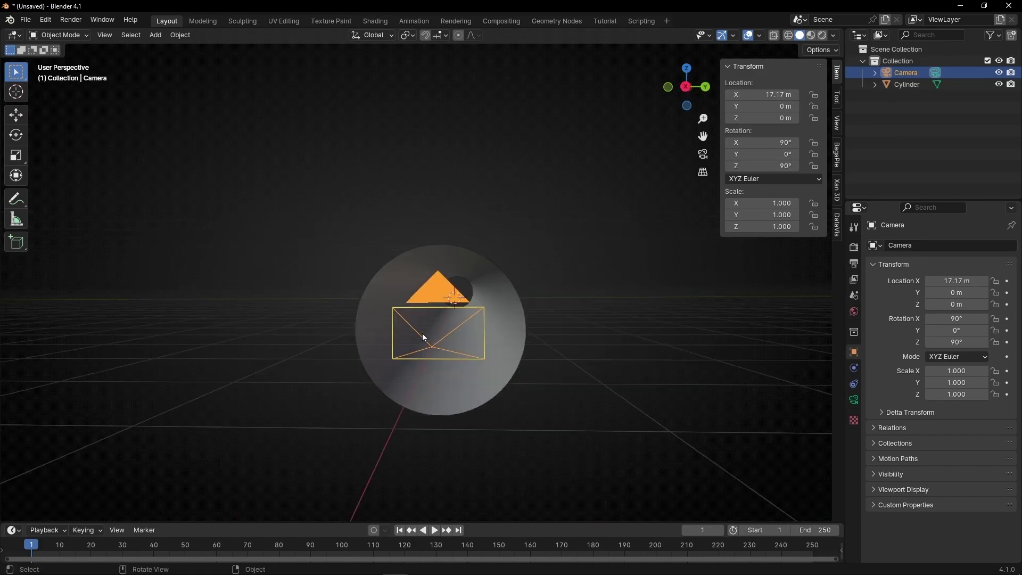
key("KP_0")
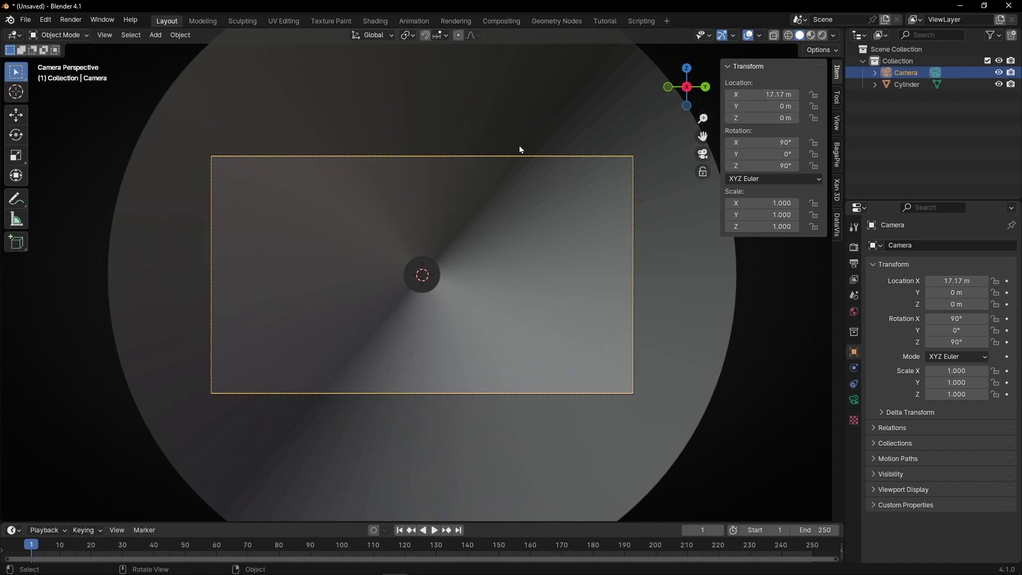
Set the camera's X location to 17.57 m and hide the 3D cursor overlay
mouse_move(767, 94)
left_mouse_down()
mouse_move(812, 94)
mouse_move(748, 95)
left_mouse_up()
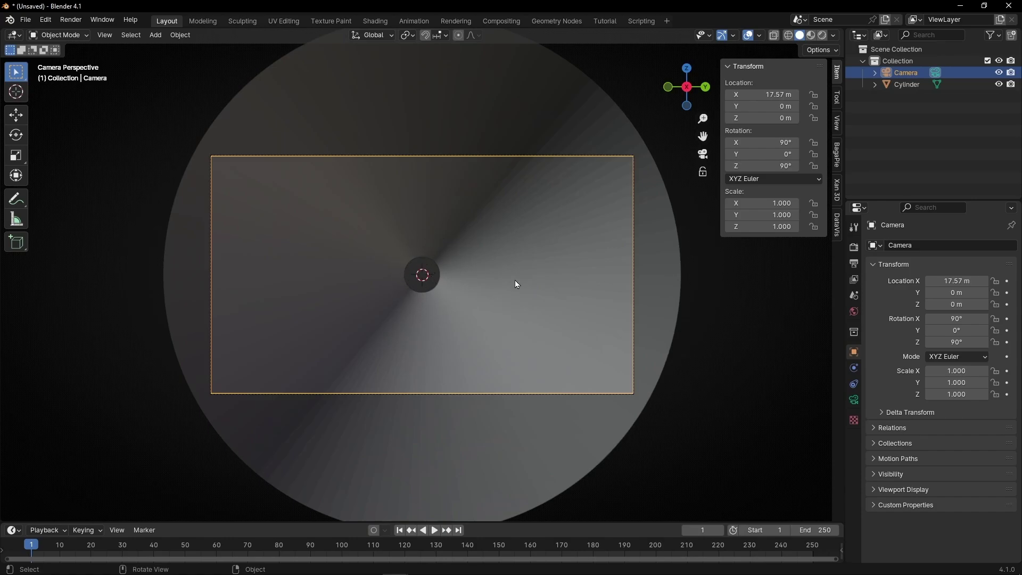
left_click(760, 35)
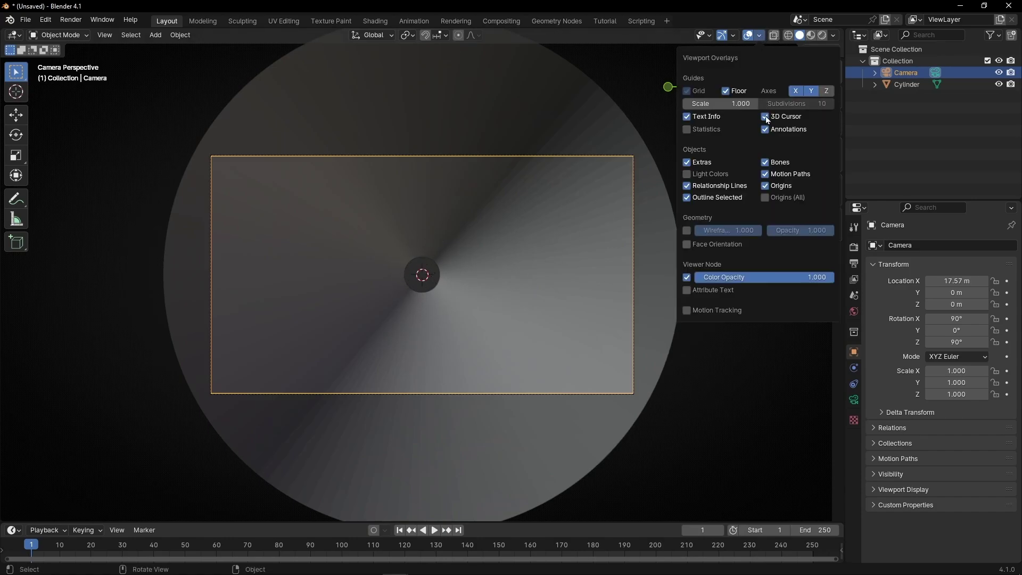
left_click(765, 117)
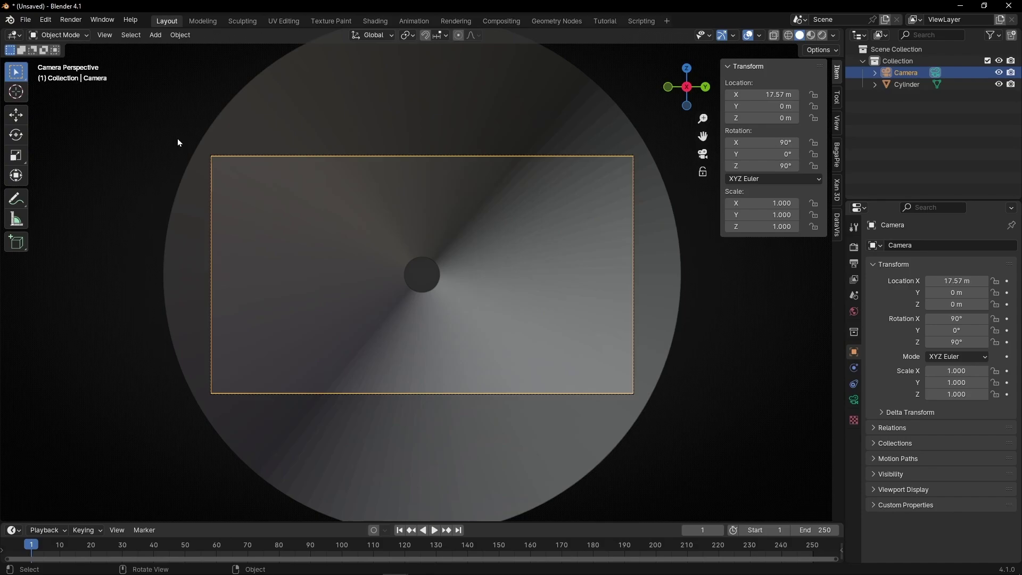
Enter Edit Mode on the cylinder, switch to edge selection and deselect all of its geometry
key("KP_0")
middle_click_drag(549, 391, 567, 396)
left_click(531, 312)
middle_click_drag(531, 312, 468, 367)
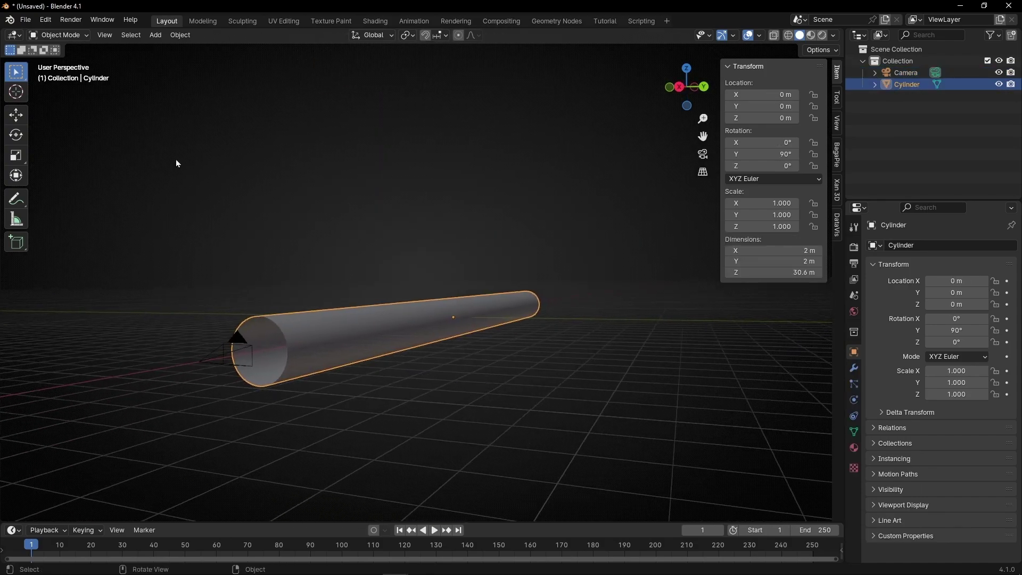
left_click(62, 35)
left_click(62, 63)
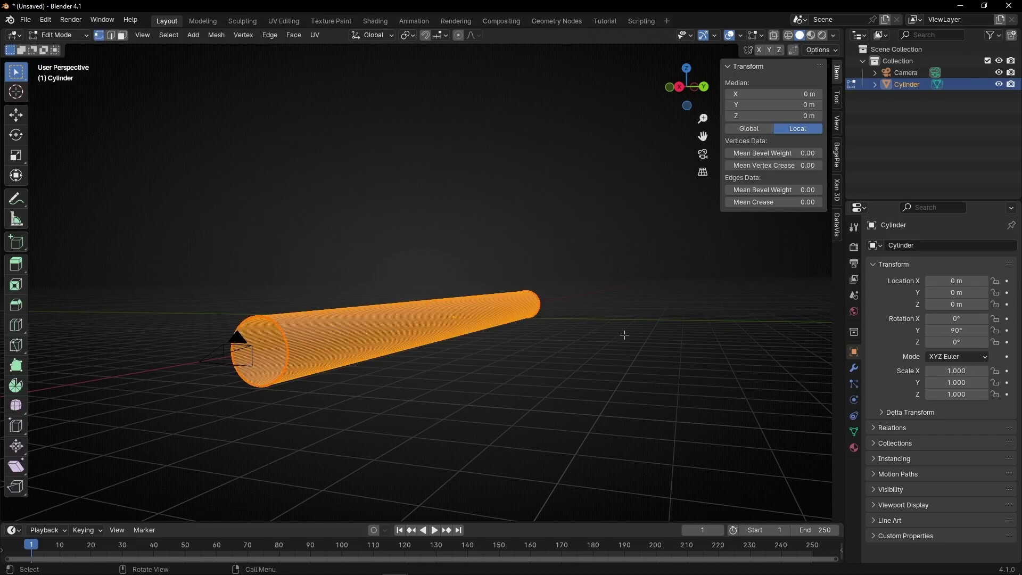
middle_click_drag(625, 335, 314, 262)
middle_click_drag(507, 248, 301, 230)
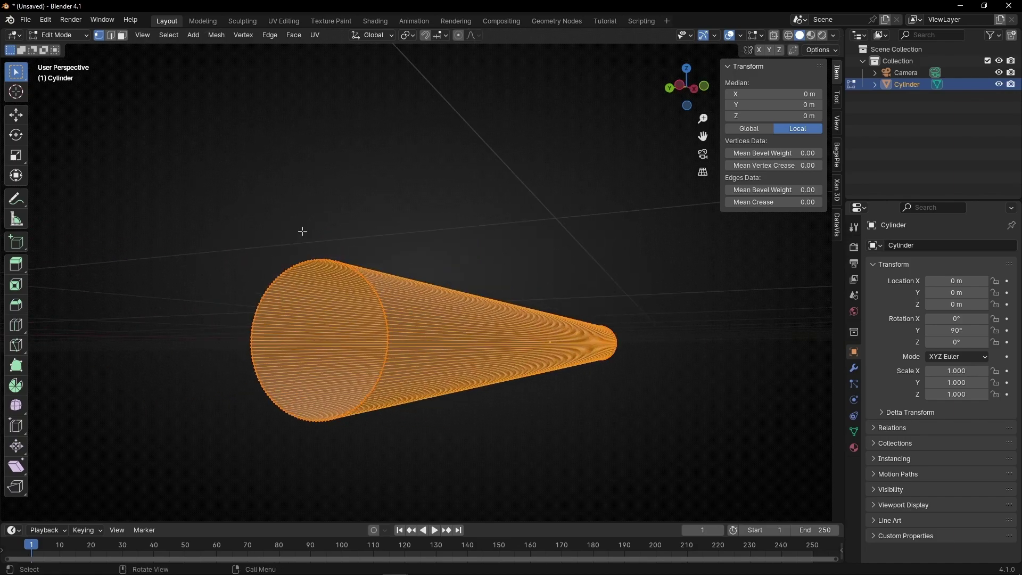
left_click(112, 38)
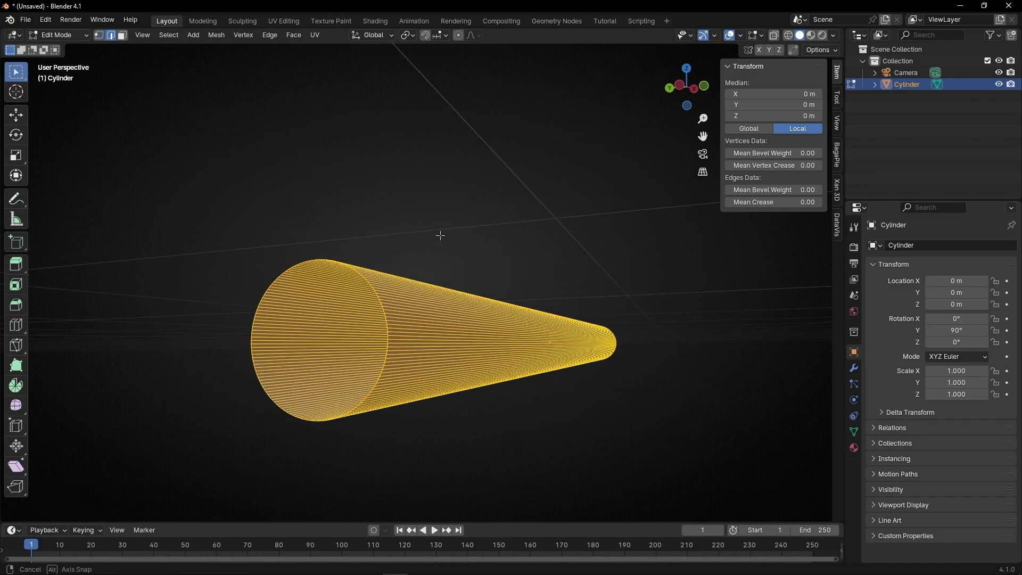
key("alt+a")
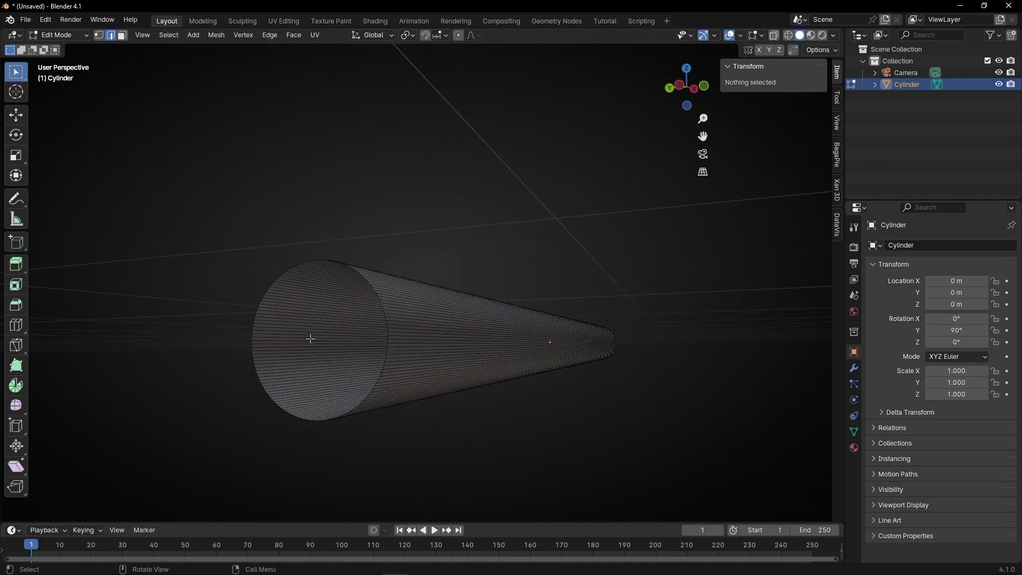
Scale the edge loop at the cylinder's end farthest from the camera to 0, and return to Object Mode
scroll(307, 336, "up", 4)
scroll(425, 298, "up", 3)
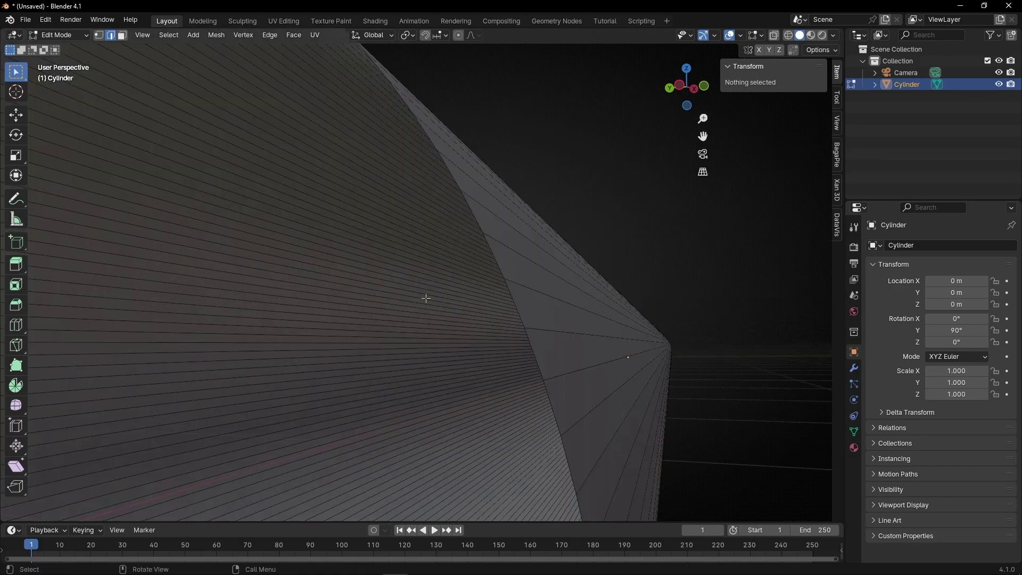
left_click(497, 261, "alt")
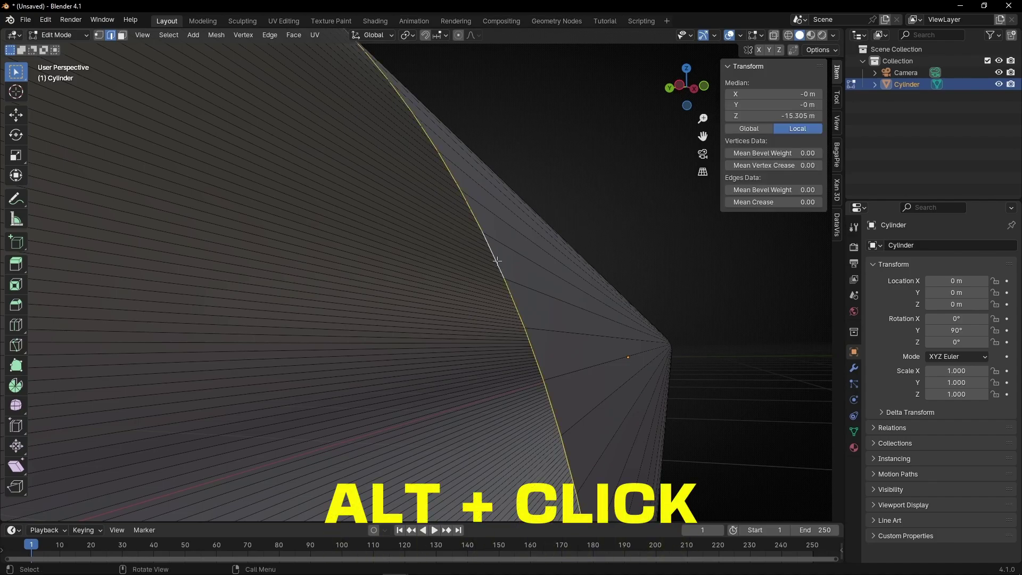
scroll(497, 261, "down", 5)
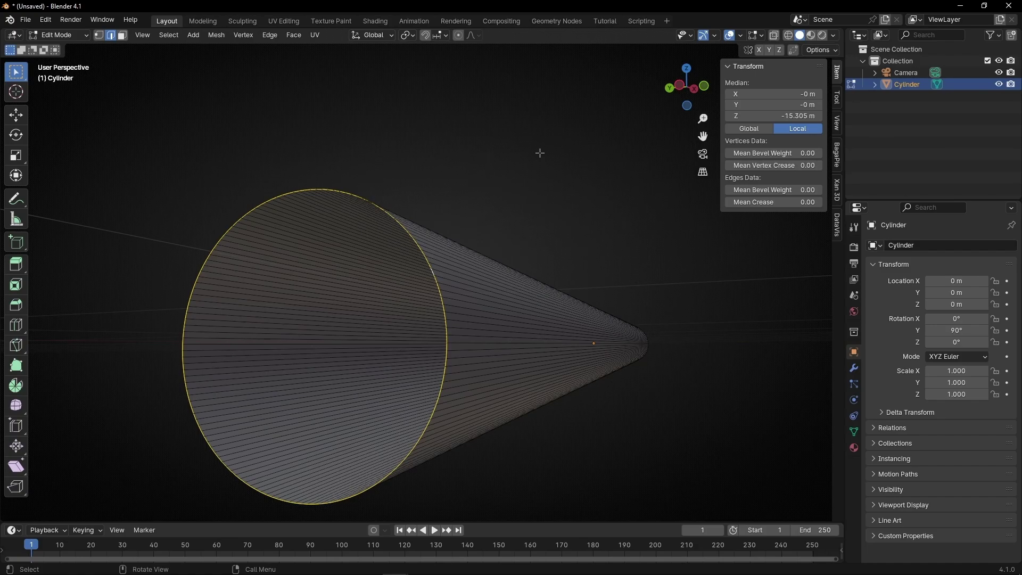
key("s")
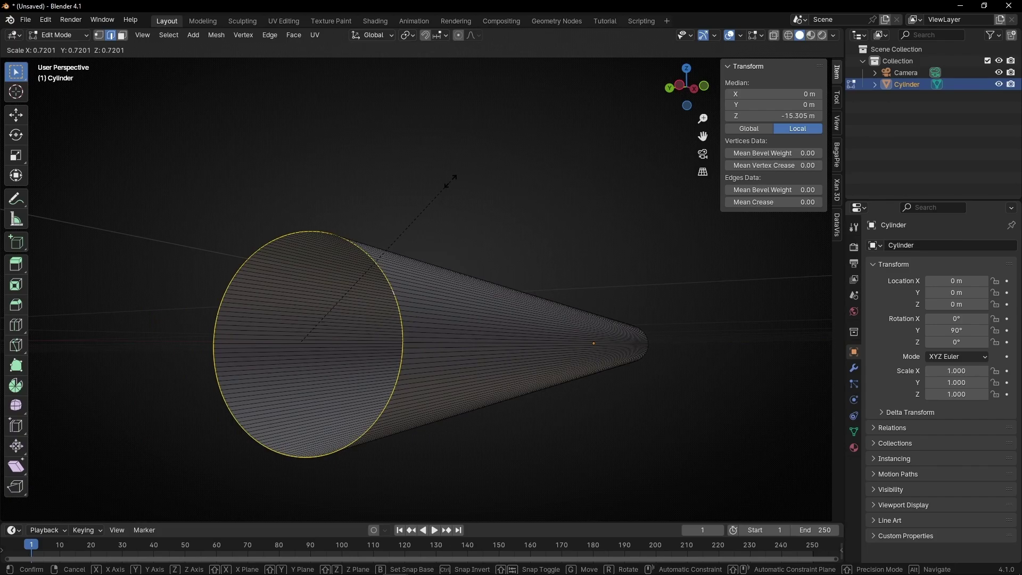
type("0")
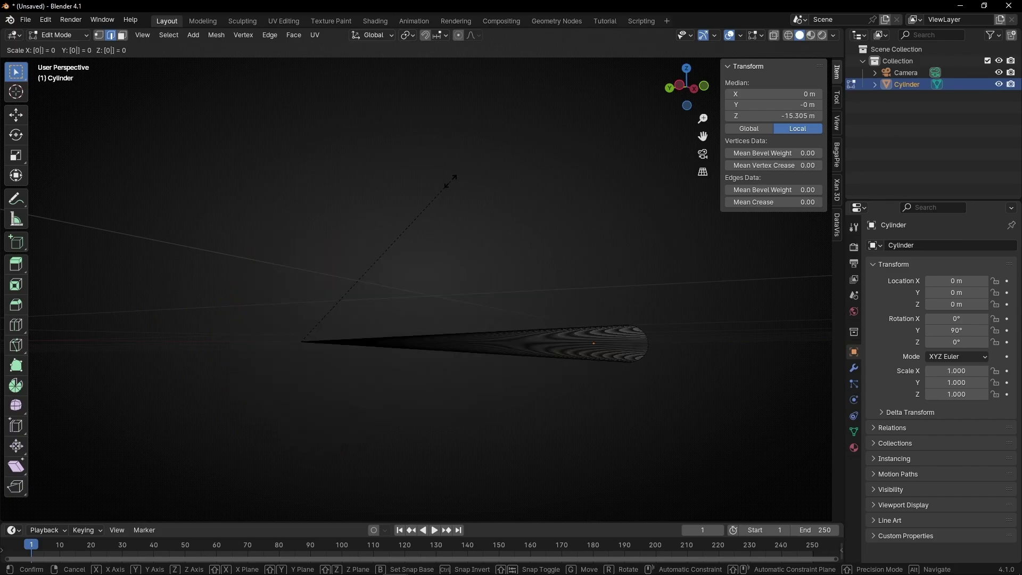
key("Return")
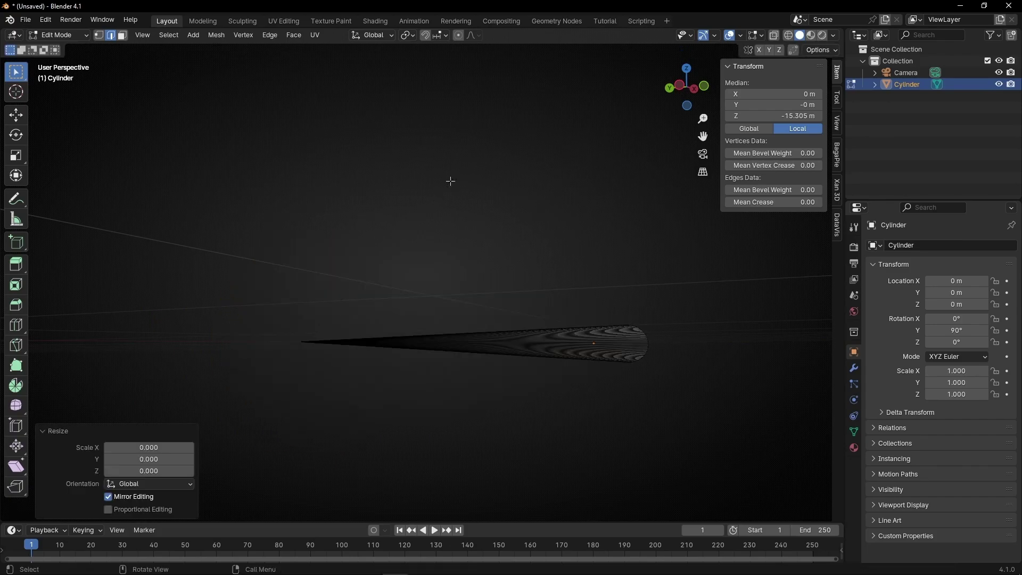
left_click(58, 34)
left_click(62, 48)
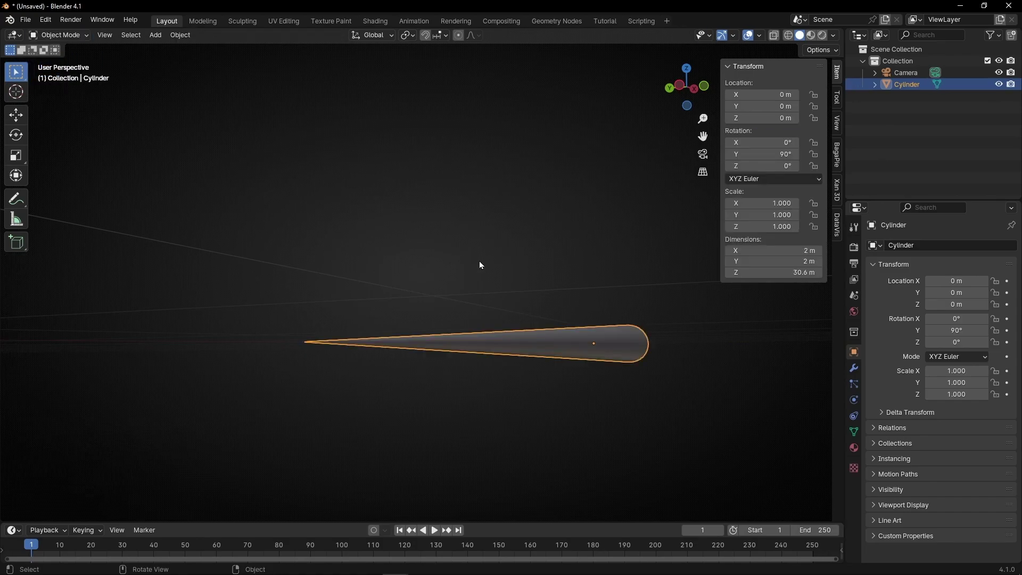
Show the tapered cylinder through the camera with Material Preview shading
middle_click_drag(479, 264, 221, 267)
key("KP_0")
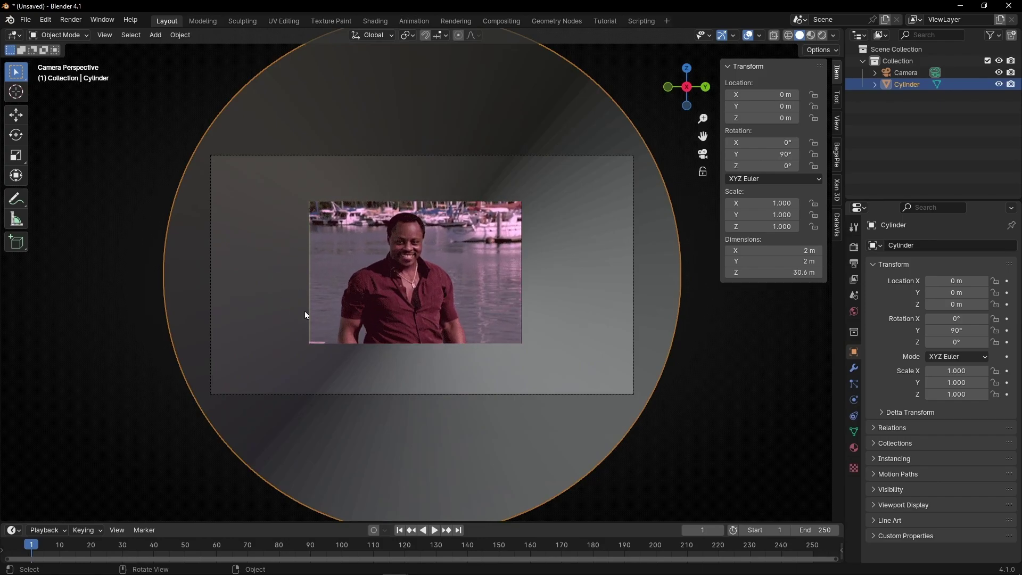
left_click(810, 35)
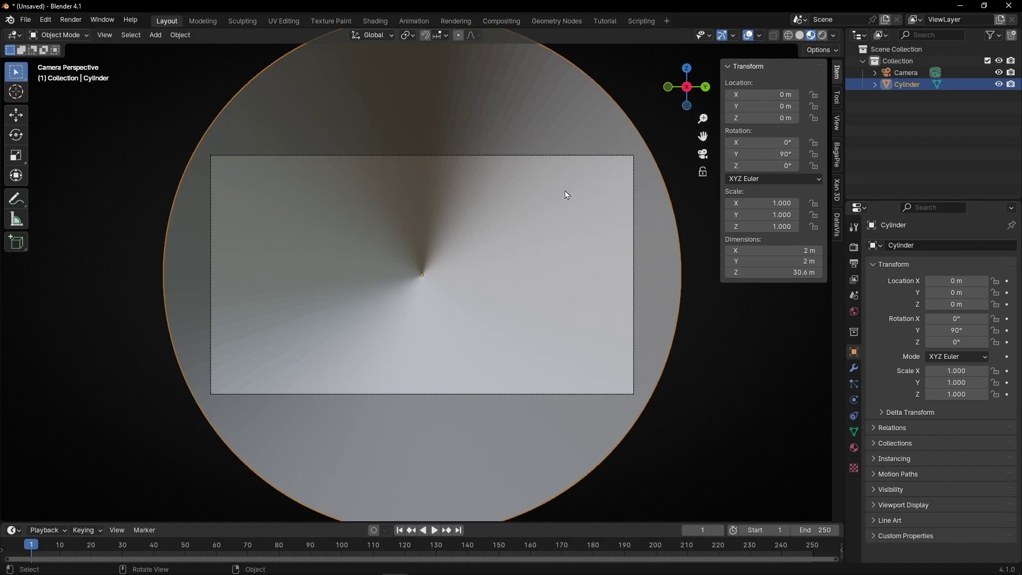
Hide the transform sidebar and split the 3D viewport into two side-by-side areas
key("n")
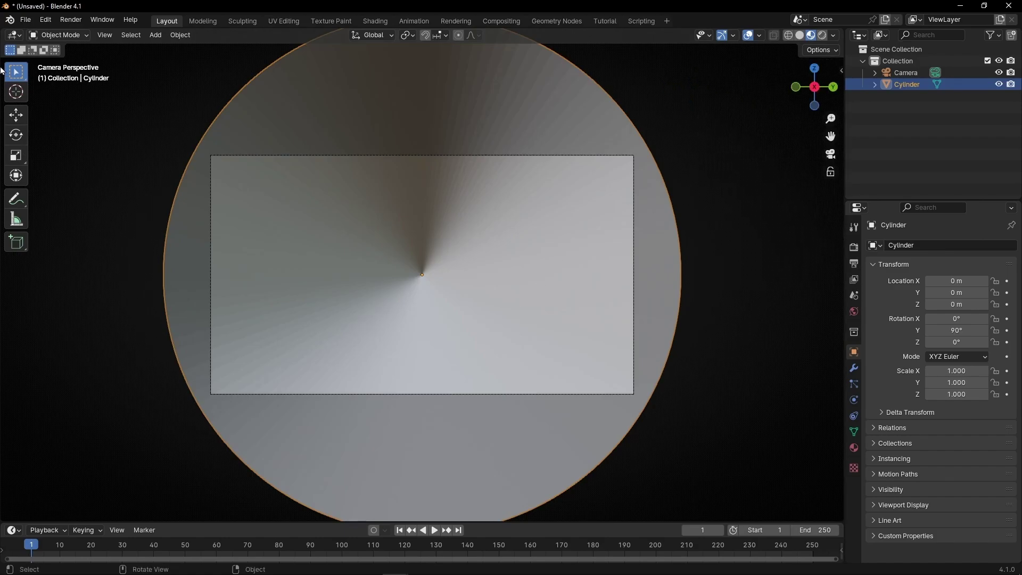
left_click_drag(2, 34, 387, 106)
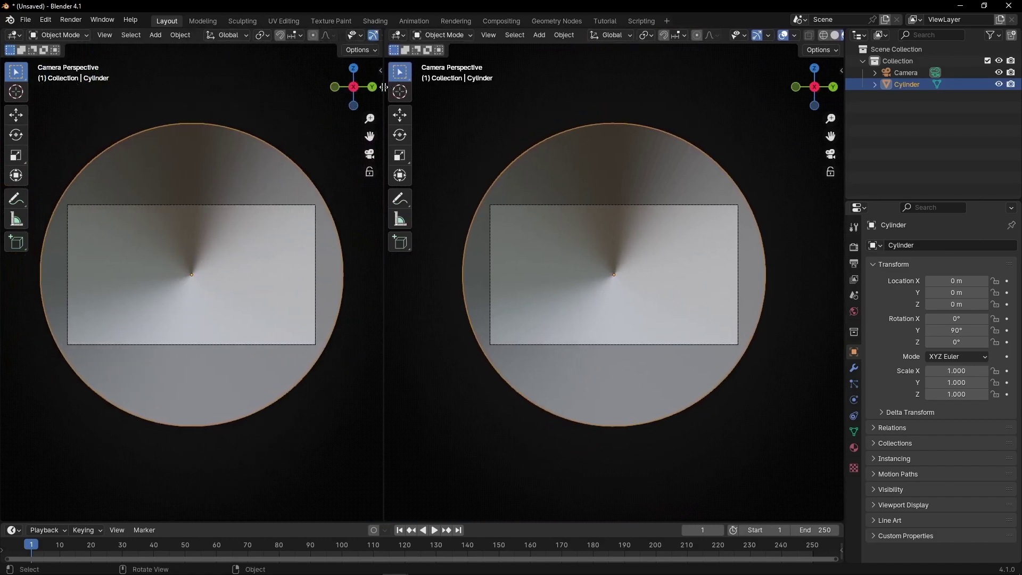
Turn one of the two viewports into a Shader Editor and create a new material for the cylinder
left_click(14, 36)
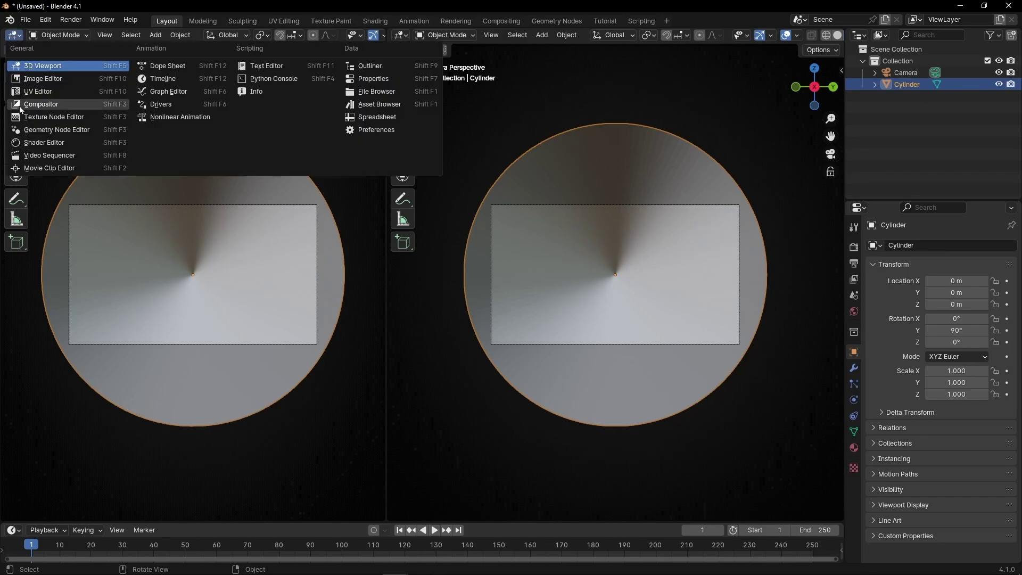
left_click(32, 143)
key("n")
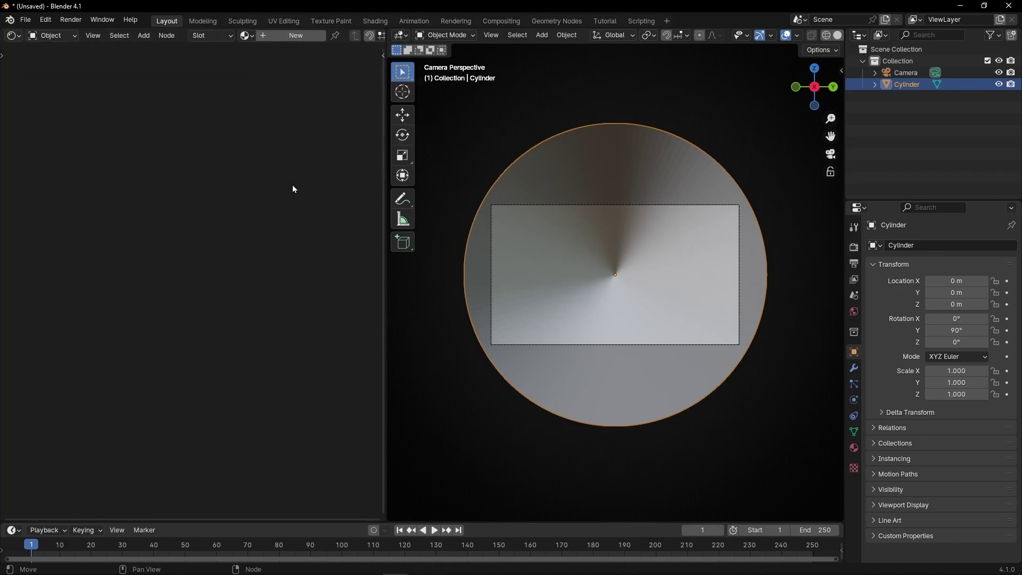
left_click(292, 37)
scroll(127, 237, "up", 5)
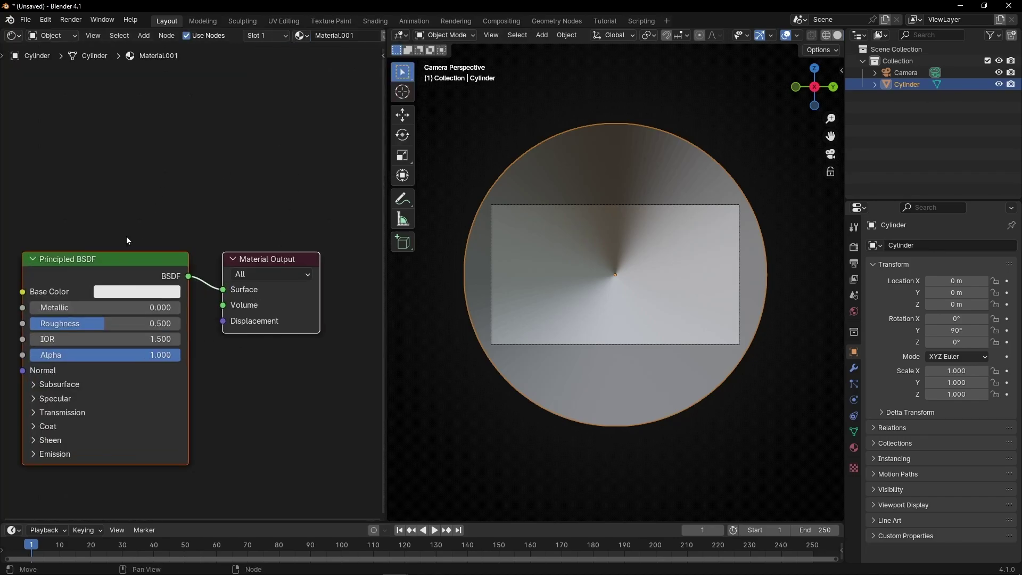
middle_click_drag(126, 239, 179, 216)
Replace the Principled BSDF with a Noise Texture node, connecting its Fac output to the Material Output's Surface
left_click(139, 234)
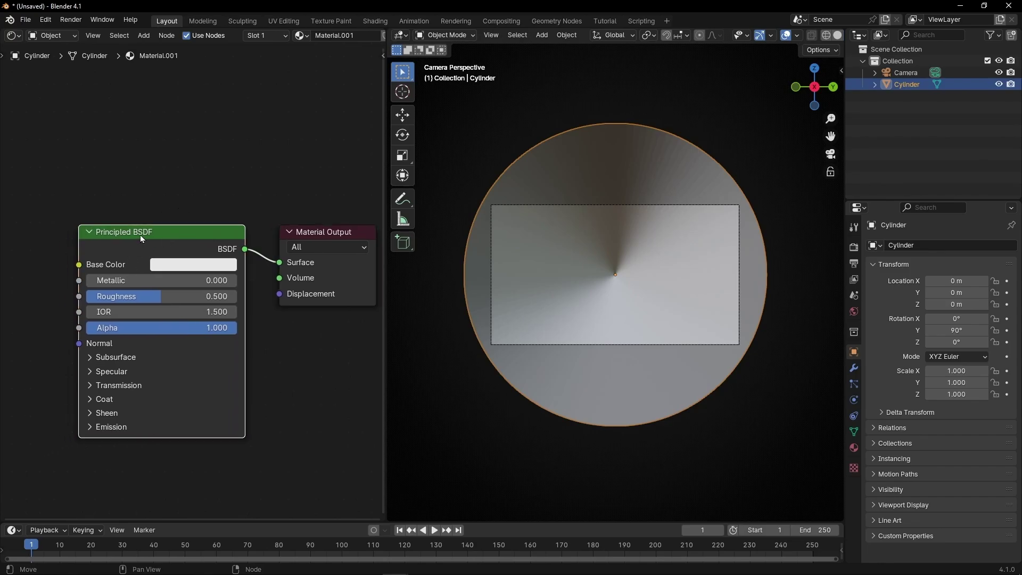
key("x")
key("shift+a")
type("noise")
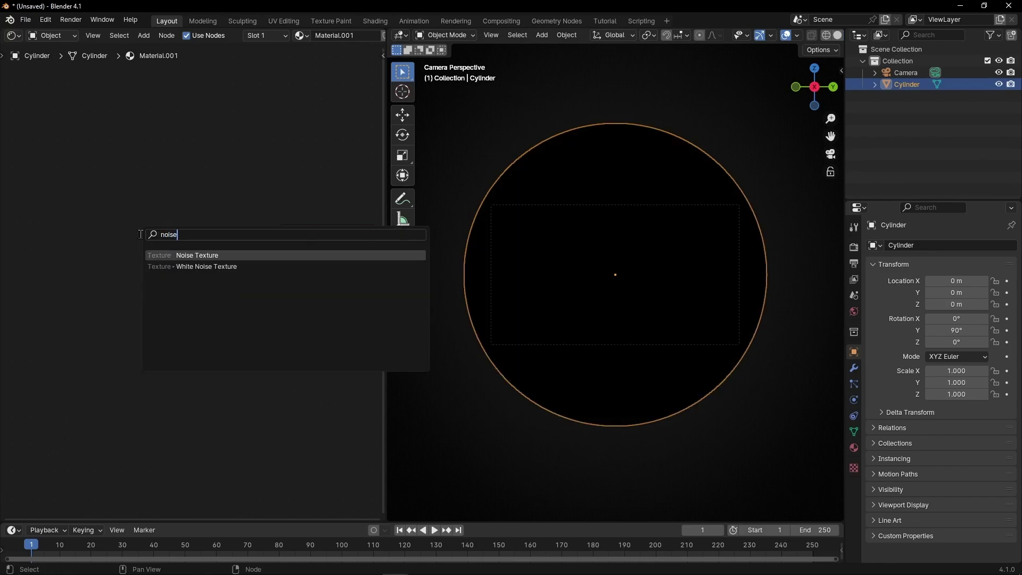
key("Return")
left_click(65, 223)
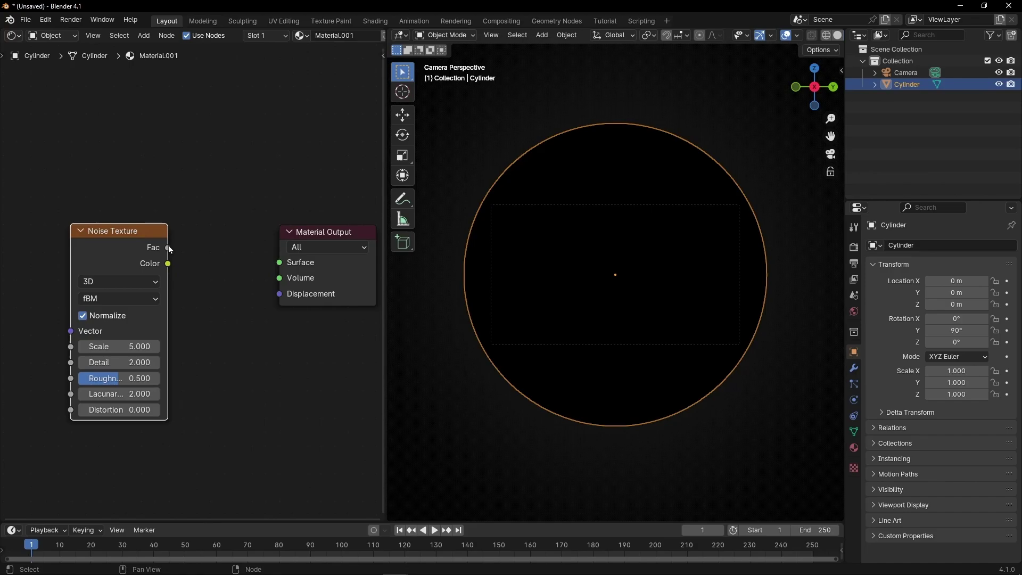
left_click_drag(167, 247, 279, 262)
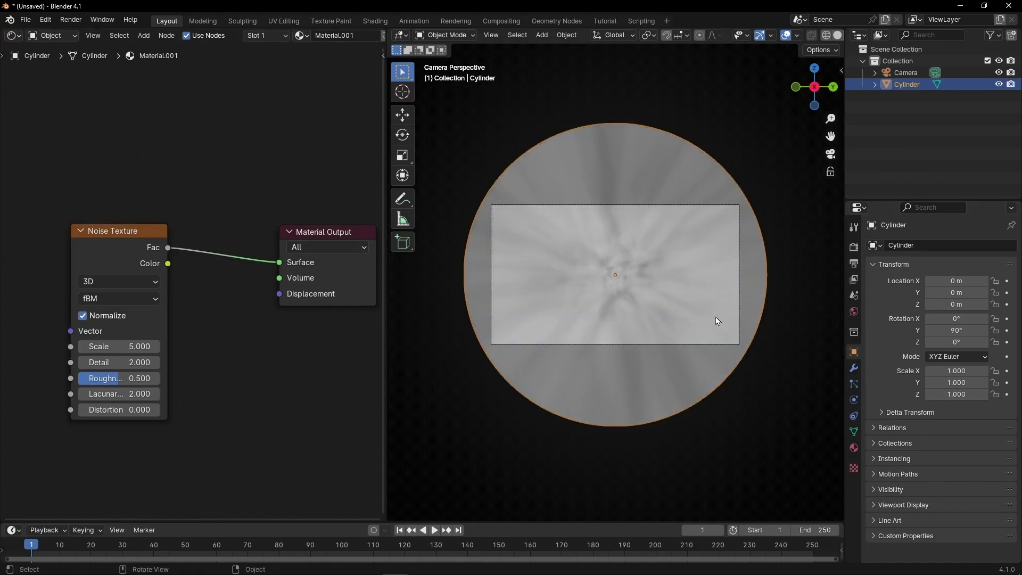
Insert a Color Ramp node between the Noise Texture and the Material Output
left_click_drag(137, 236, 75, 240)
key("shift+a")
type("color ram")
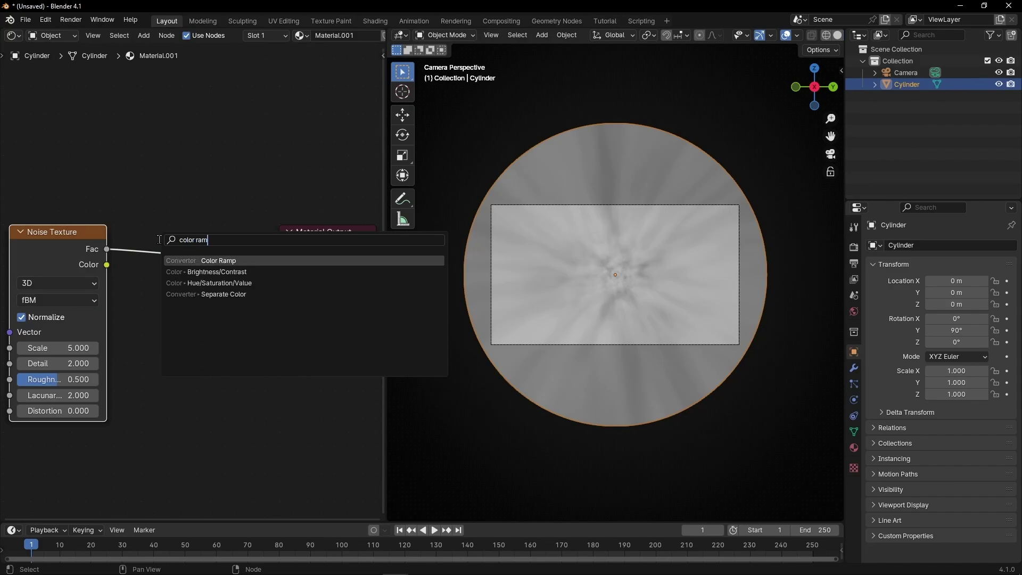
key("Return")
left_click(158, 239)
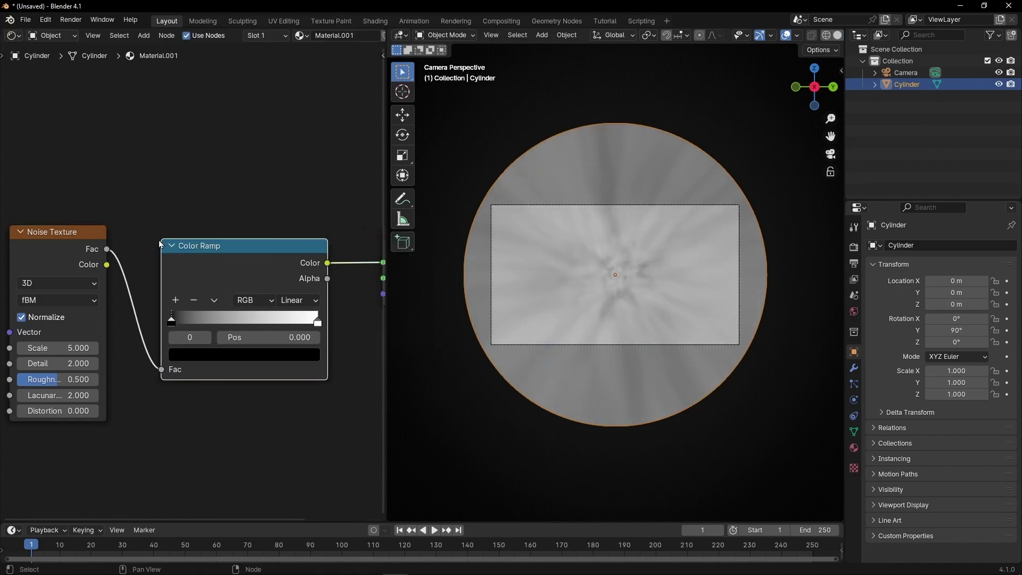
left_click_drag(214, 245, 202, 231)
Raise the noise contrast by moving the Color Ramp's black stop to about the middle and its white stop to 0.602
left_click_drag(158, 312, 231, 309)
left_click(304, 308)
left_click_drag(304, 308, 244, 309)
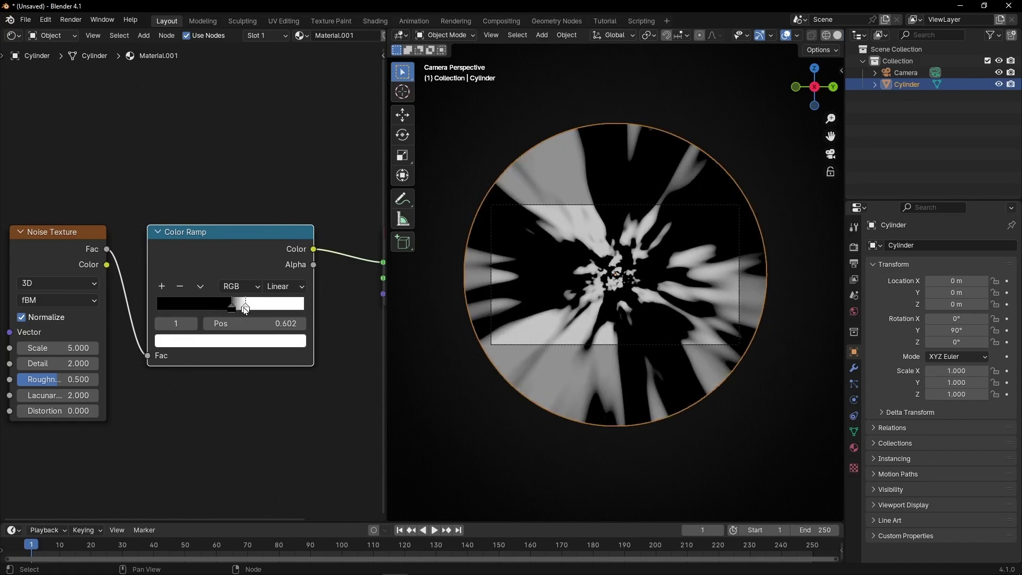
Add Texture Coordinate and Mapping nodes in front of the Noise Texture
middle_click_drag(213, 380, 257, 363)
middle_click_drag(118, 416, 185, 414)
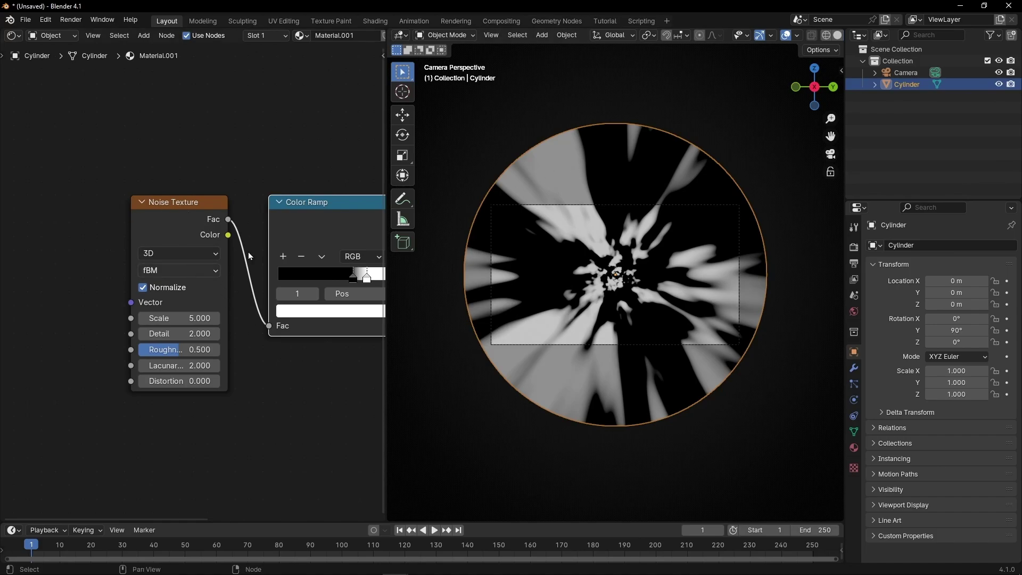
left_click(153, 236)
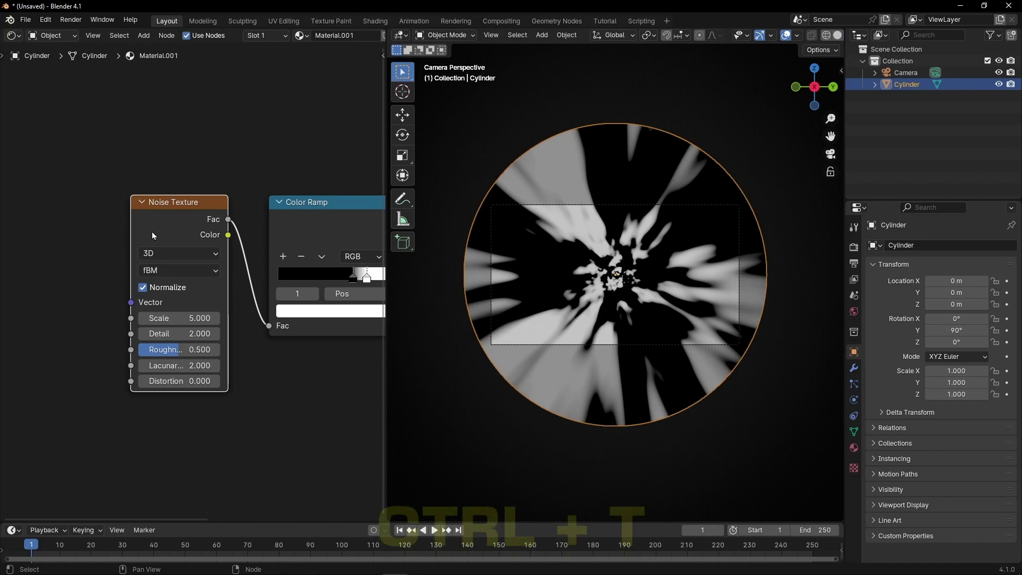
key("ctrl+t")
scroll(78, 185, "left", 5, "ctrl")
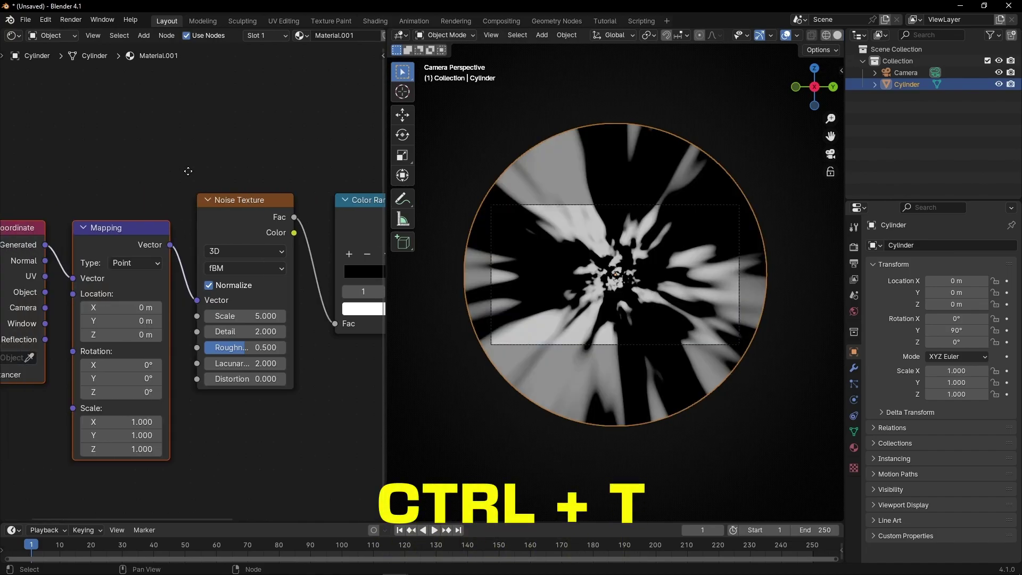
middle_click_drag(195, 178, 192, 142)
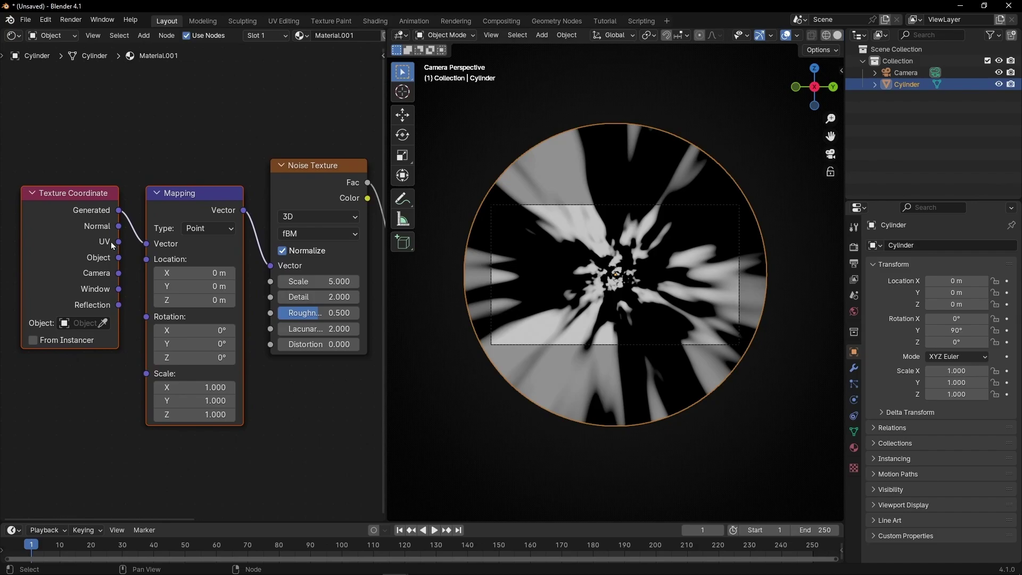
Set the Mapping node's Location Z to 0.41 m and Scale X to 6.6, and feed its Vector from the UV output
left_click_drag(187, 300, 212, 300, "shift")
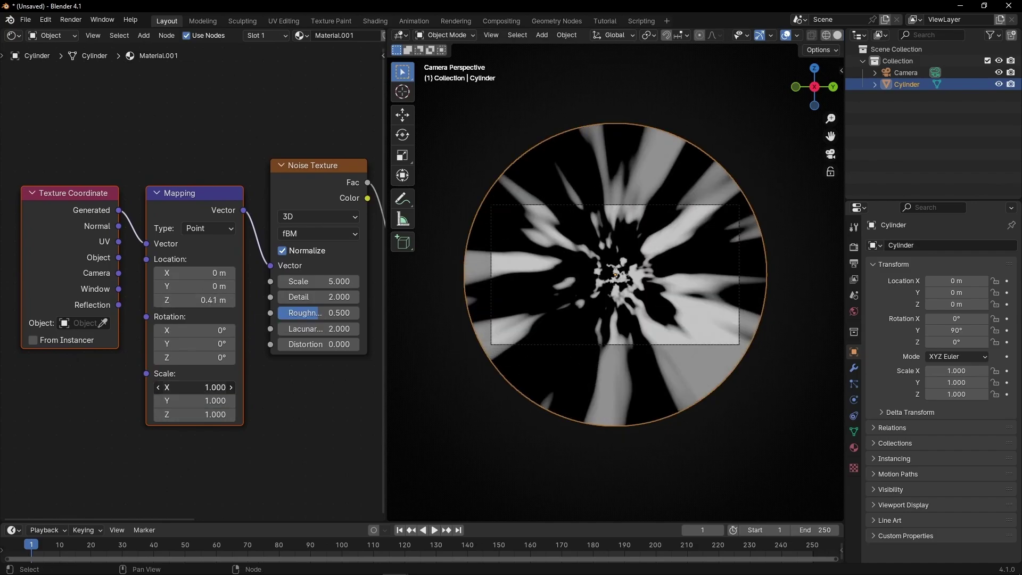
left_click_drag(194, 387, 237, 387)
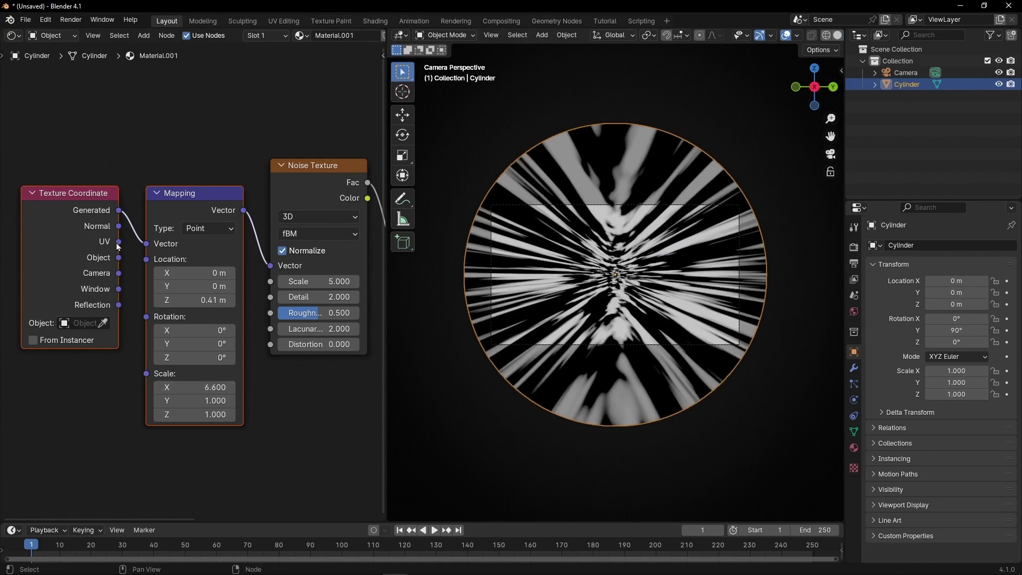
left_click_drag(118, 241, 147, 243)
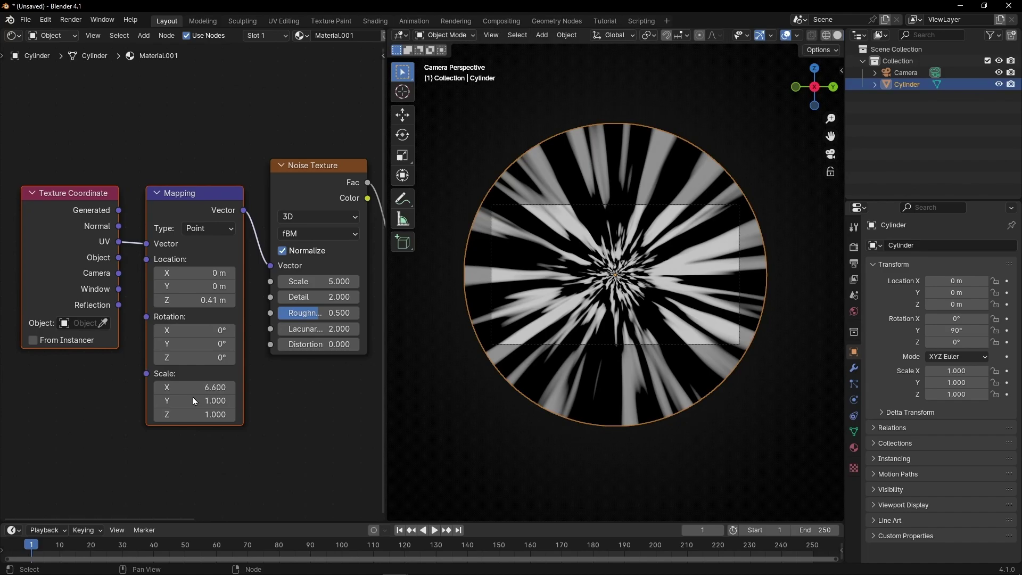
Stretch the noise into long radial streaks by adjusting the Mapping node's scale to X 6.6 and Y 0.23
mouse_move(194, 400)
left_mouse_down()
mouse_move(205, 400)
mouse_move(181, 400)
left_mouse_up()
left_click_drag(194, 383, 245, 404)
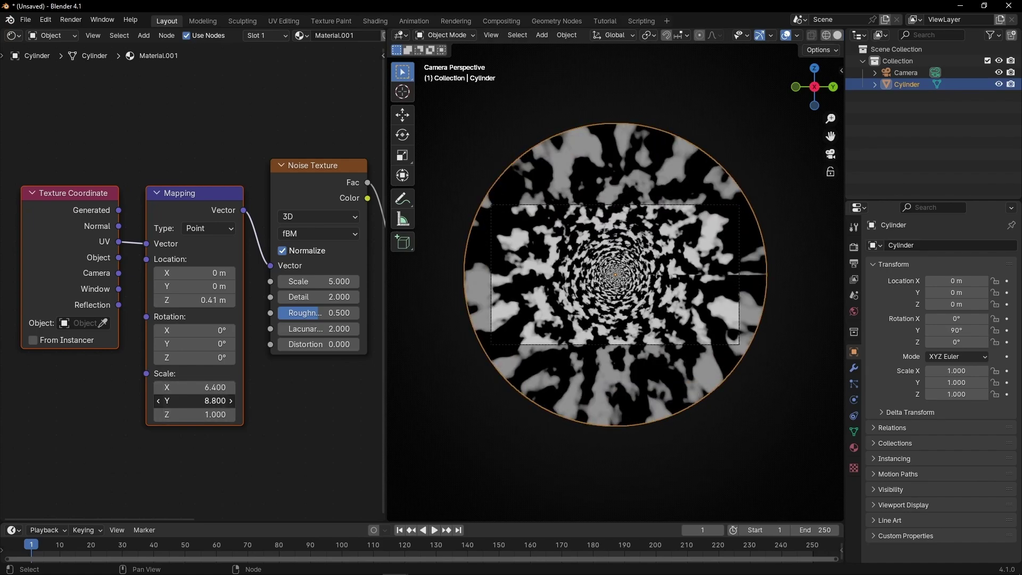
key("ctrl+z")
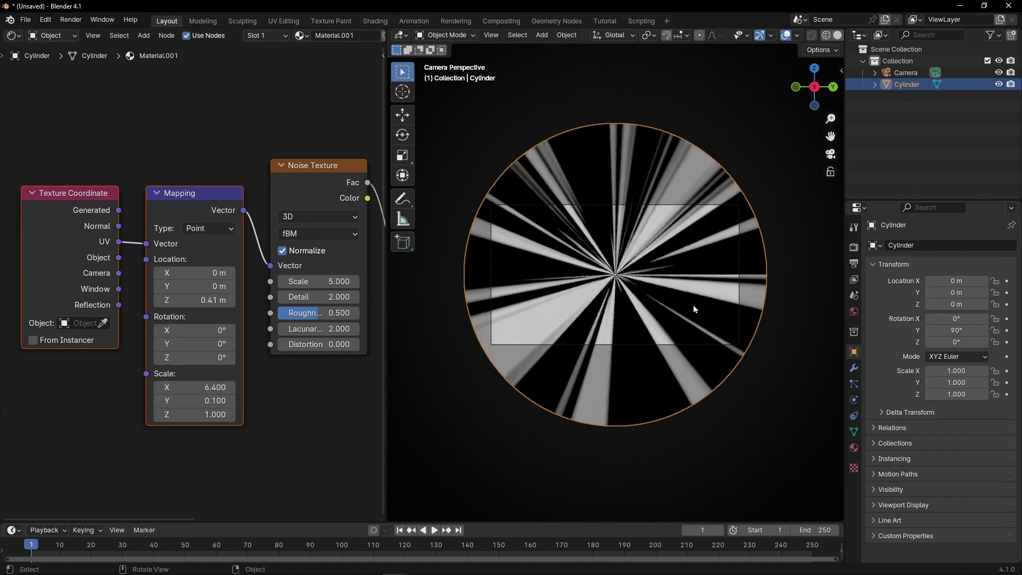
mouse_move(198, 400)
left_mouse_down()
mouse_move(209, 400)
mouse_move(201, 387)
mouse_move(214, 387)
mouse_move(203, 387)
left_mouse_up()
Thin out the streaks by moving the Color Ramp's black stop to 0.581 and its white stop to 0.685
scroll(282, 476, "right", 6)
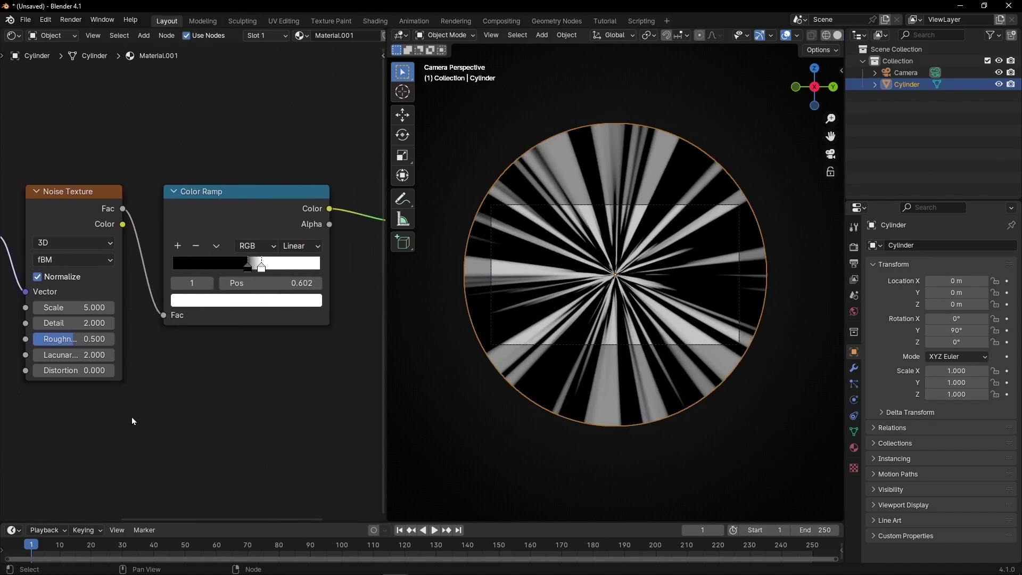
mouse_move(261, 268)
left_mouse_down()
mouse_move(296, 270)
mouse_move(251, 272)
mouse_move(261, 271)
left_mouse_up()
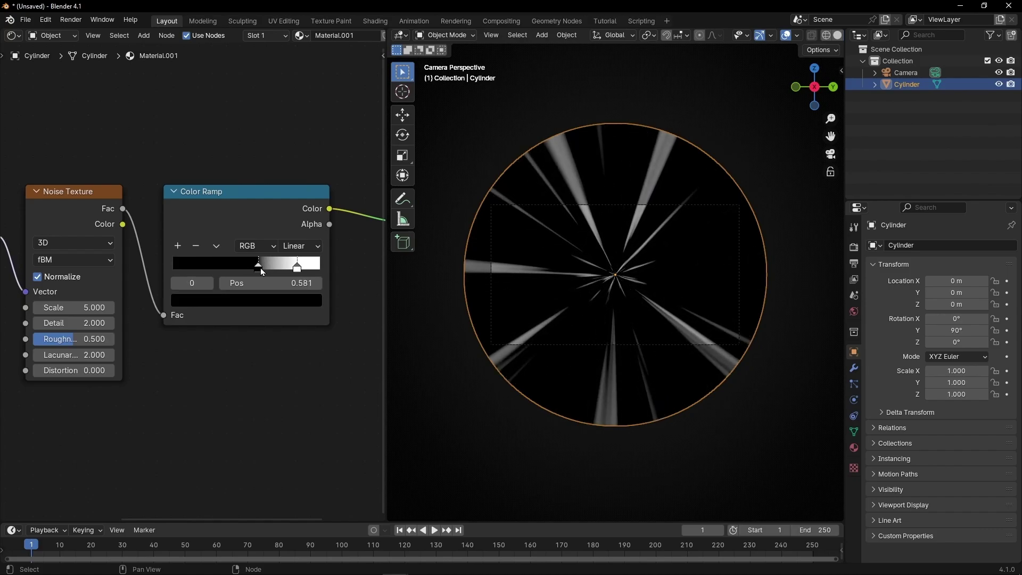
left_click(294, 269)
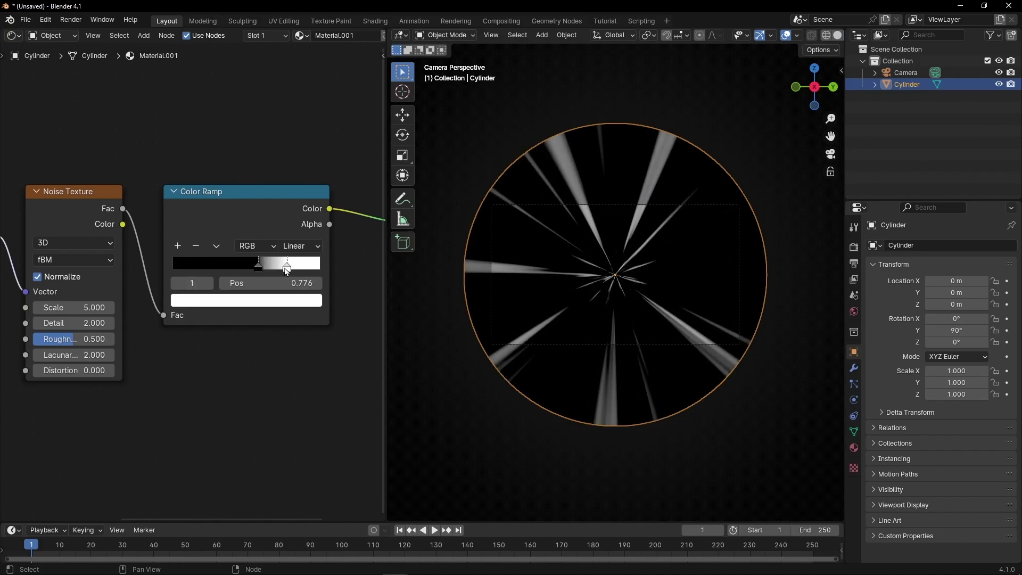
Set the Mapping node's Scale Y to 0.19, and the Noise Texture's Scale to 7.4 and Detail to 12.5
scroll(228, 399, "left", 10, "ctrl")
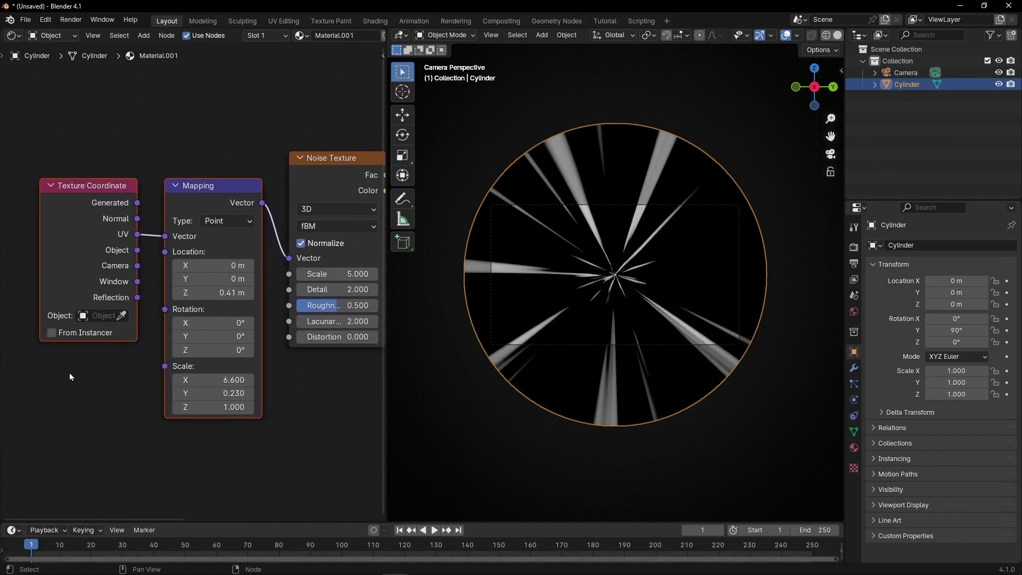
mouse_move(213, 393)
left_mouse_down()
mouse_move(189, 392)
mouse_move(219, 393)
mouse_move(207, 393)
left_mouse_up()
scroll(257, 402, "right", 8, "ctrl")
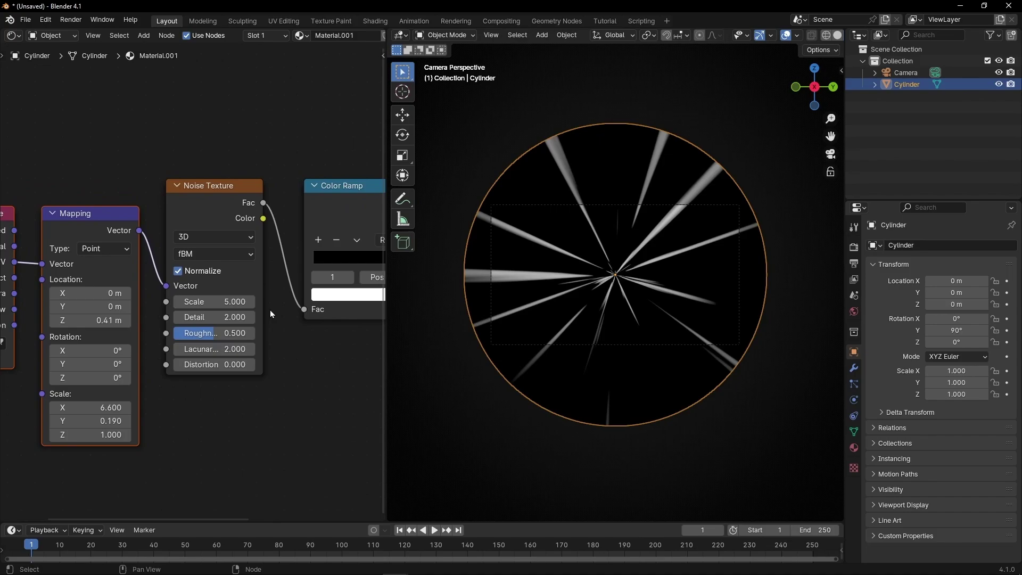
mouse_move(213, 301)
left_mouse_down()
mouse_move(224, 302)
mouse_move(209, 317)
left_mouse_up()
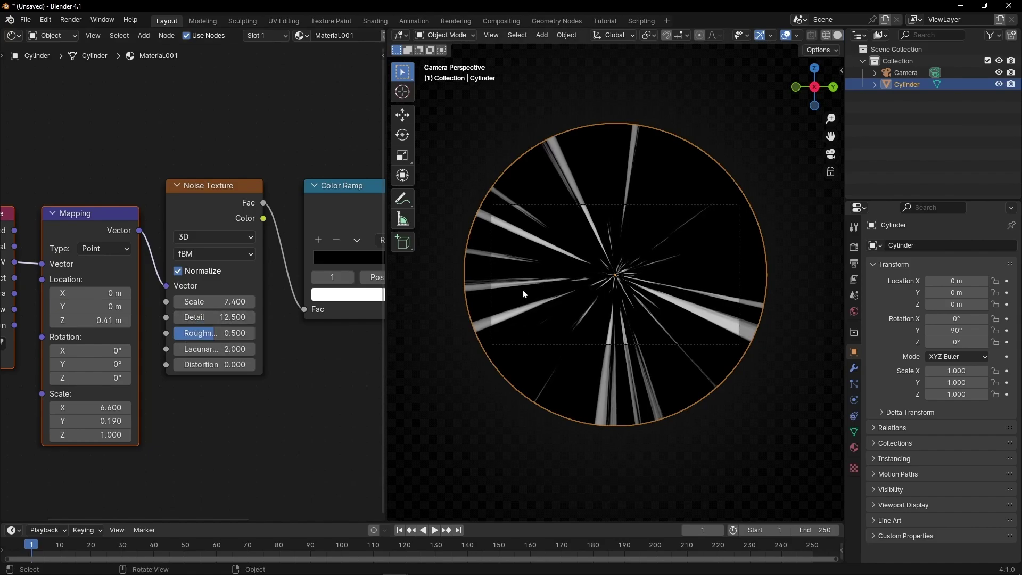
Set the Noise Texture's Detail to 3.5 and Roughness to 0.496, and undo the trial changes to Lacunarity and Distortion
scroll(523, 283, "up", 3)
left_click_drag(230, 317, 234, 348)
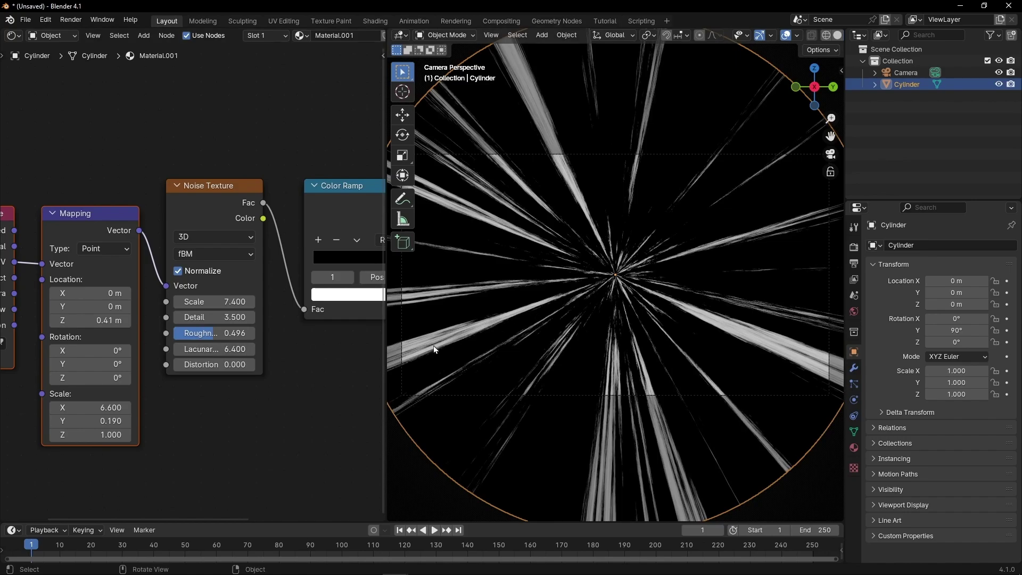
left_click_drag(213, 364, 234, 364)
key("ctrl+z")
key("ctrl+z")
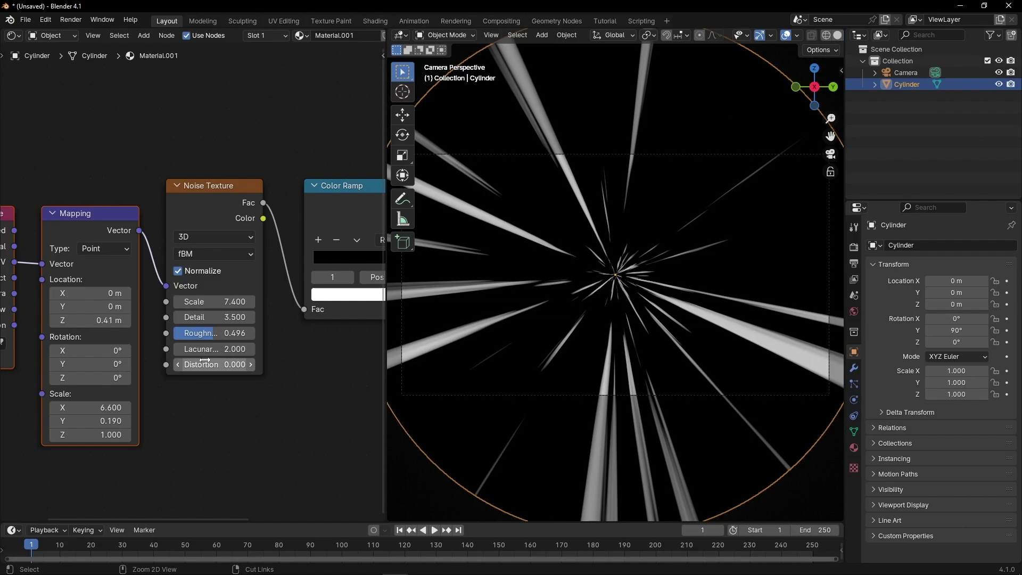
Colour the Color Ramp's white stop blue with hue 0.630 and saturation 0.917, and check the streaks in a temporarily maximized 3D viewport
scroll(211, 436, "down", 3)
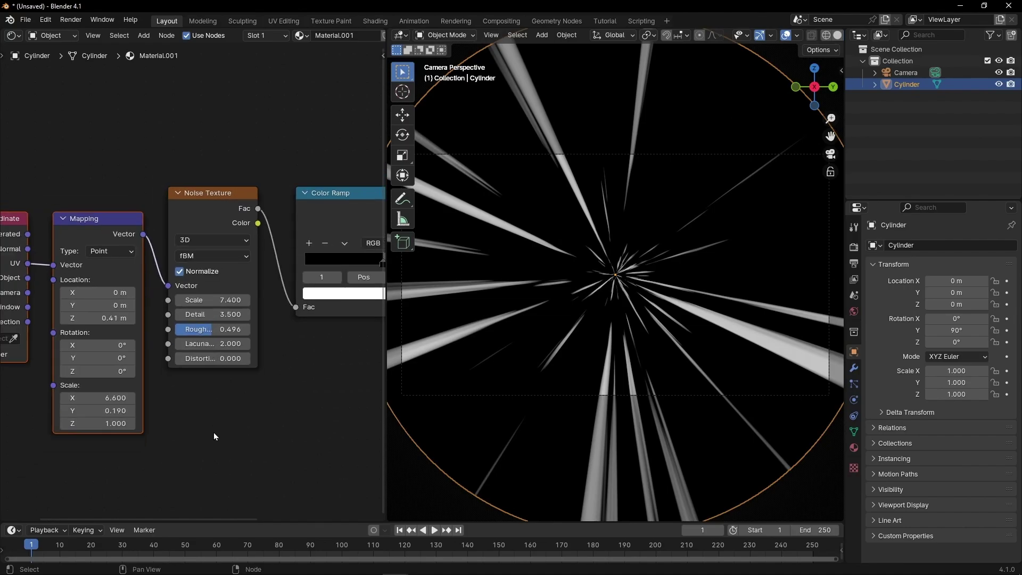
scroll(259, 426, "right", 4)
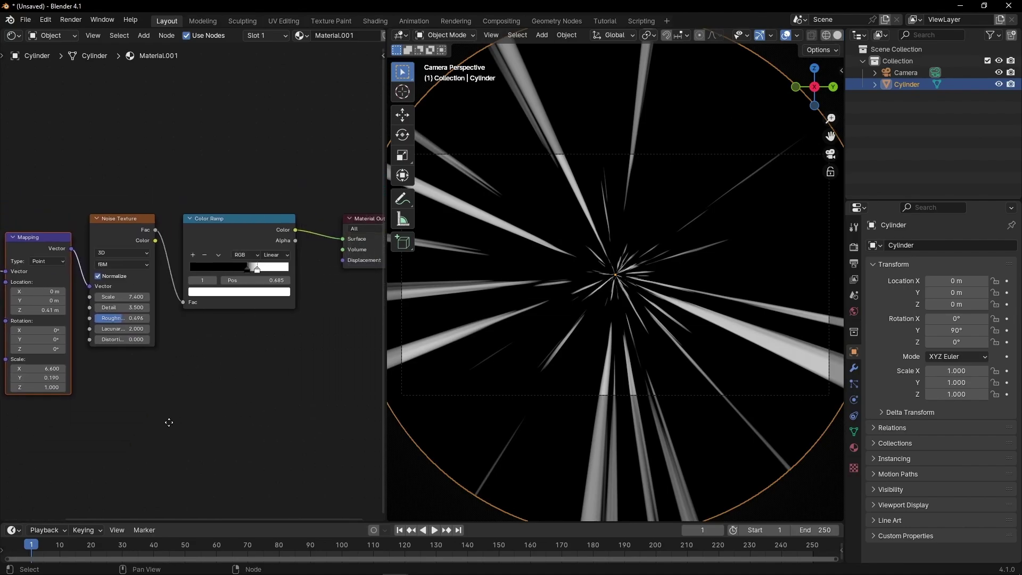
left_click(241, 294)
left_click(243, 190)
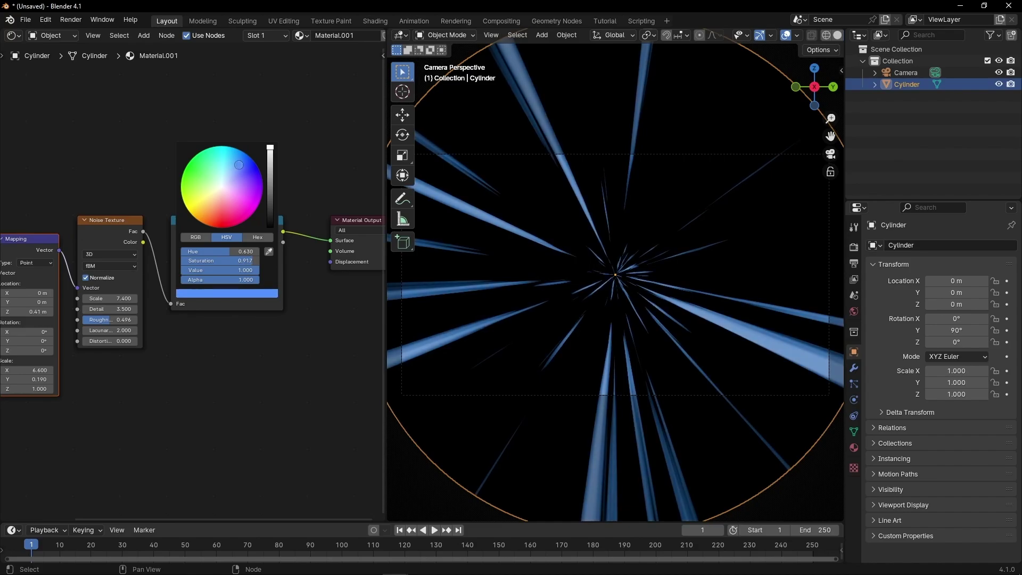
middle_click_drag(261, 366, 193, 366)
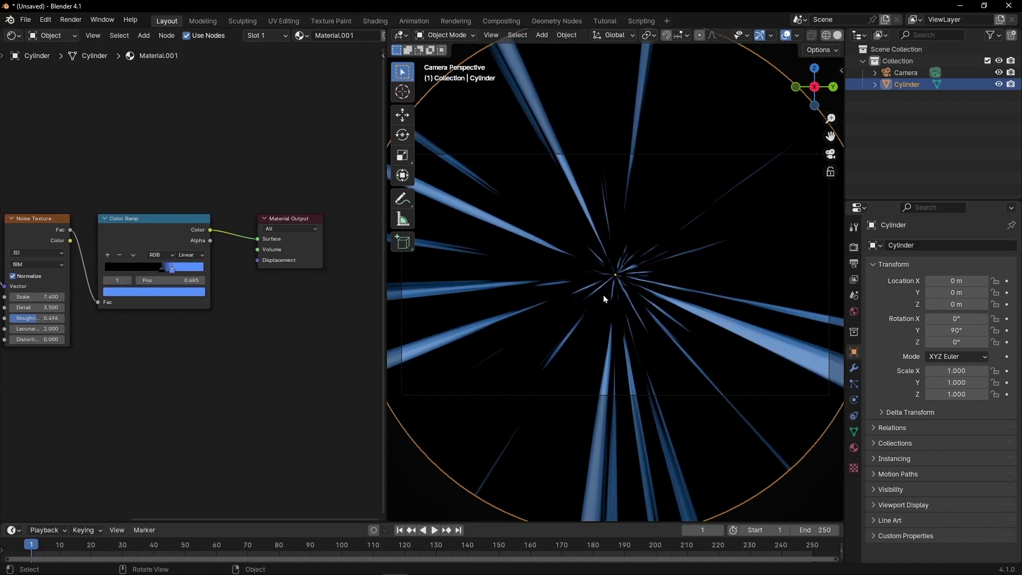
key("ctrl+space")
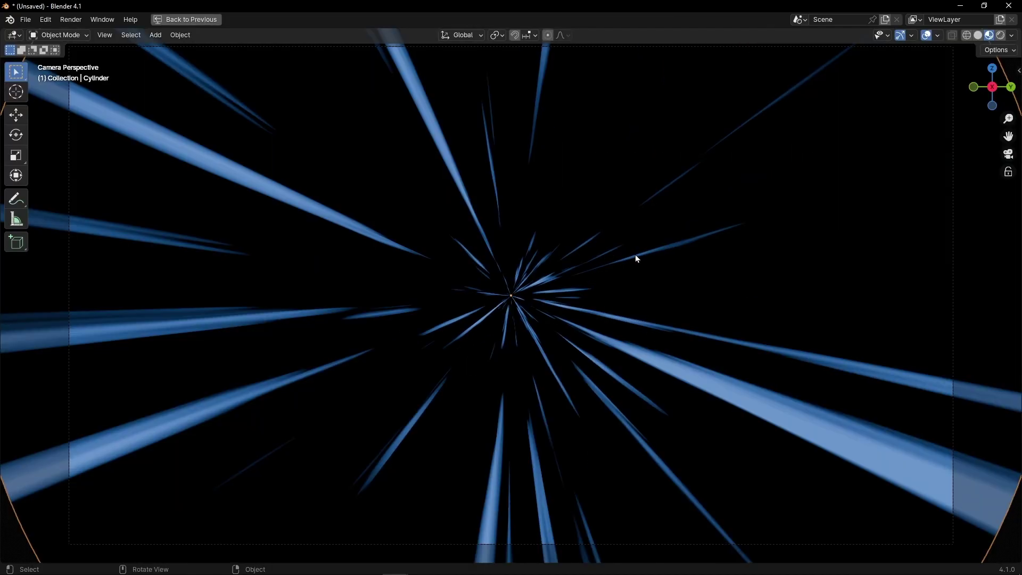
key("ctrl+space")
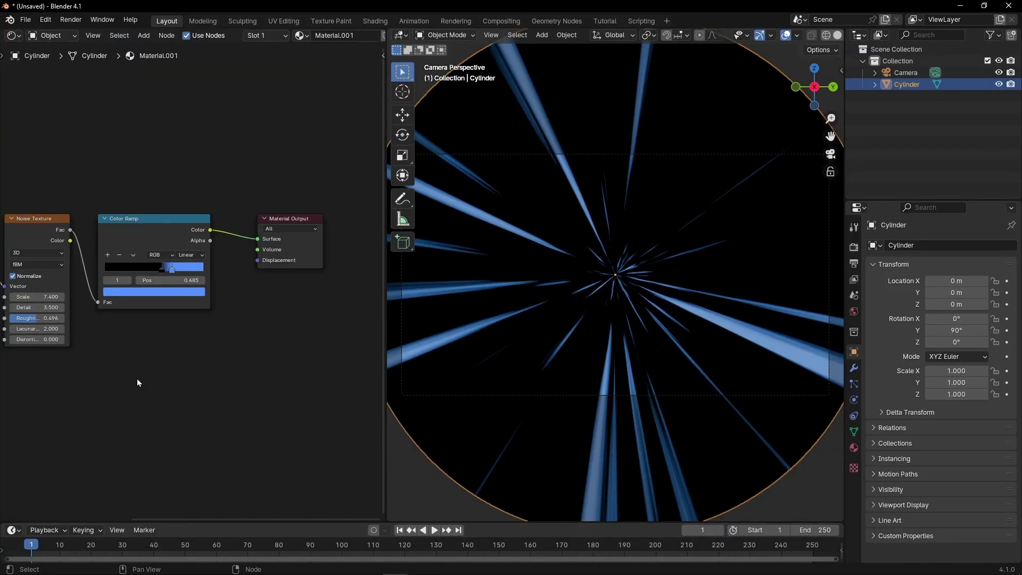
Insert an Emission shader between the Color Ramp and the Material Output, and set its Strength to 8.4
scroll(274, 278, "up", 3)
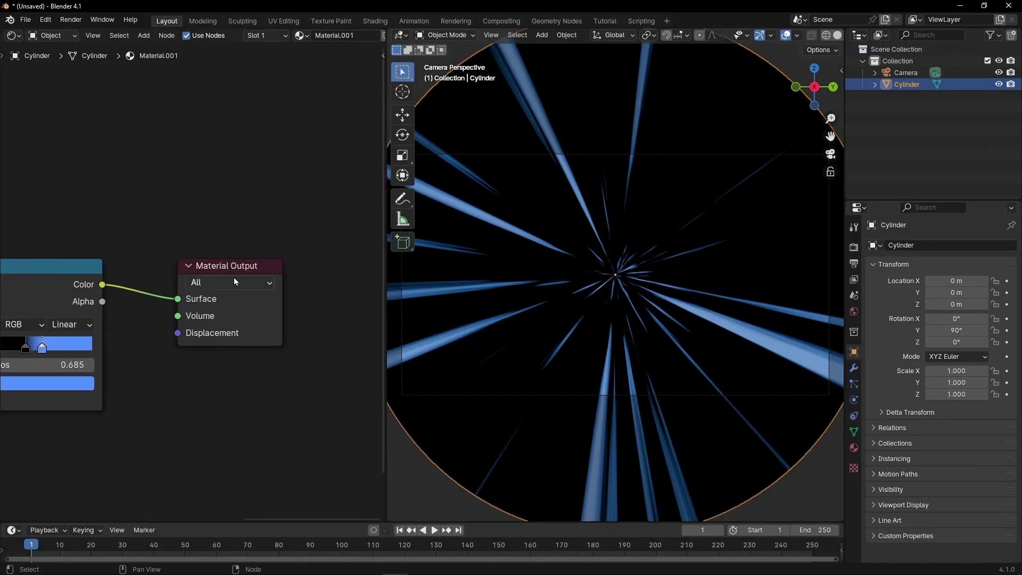
key("shift+a")
type("em")
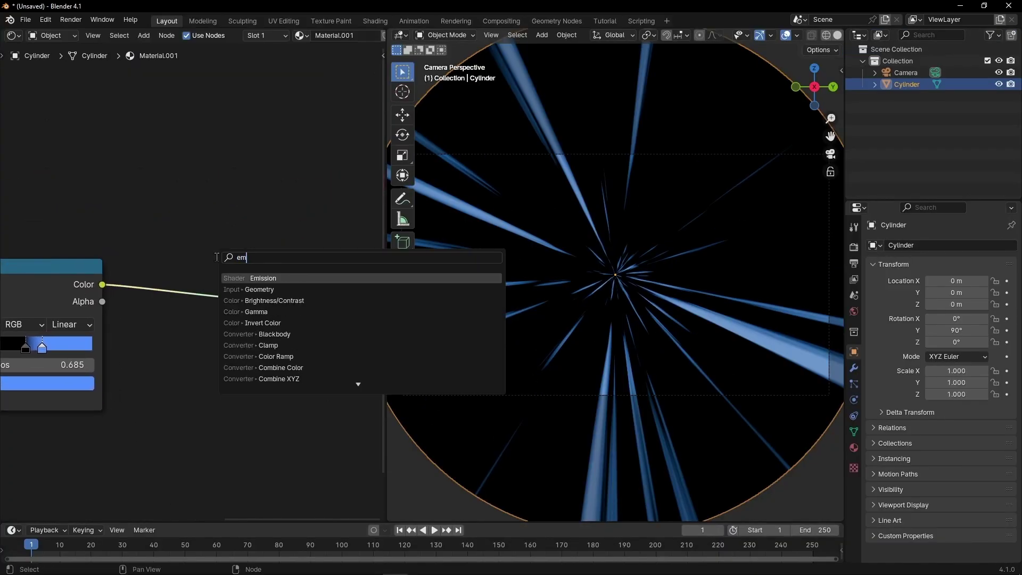
key("Return")
left_click(161, 258)
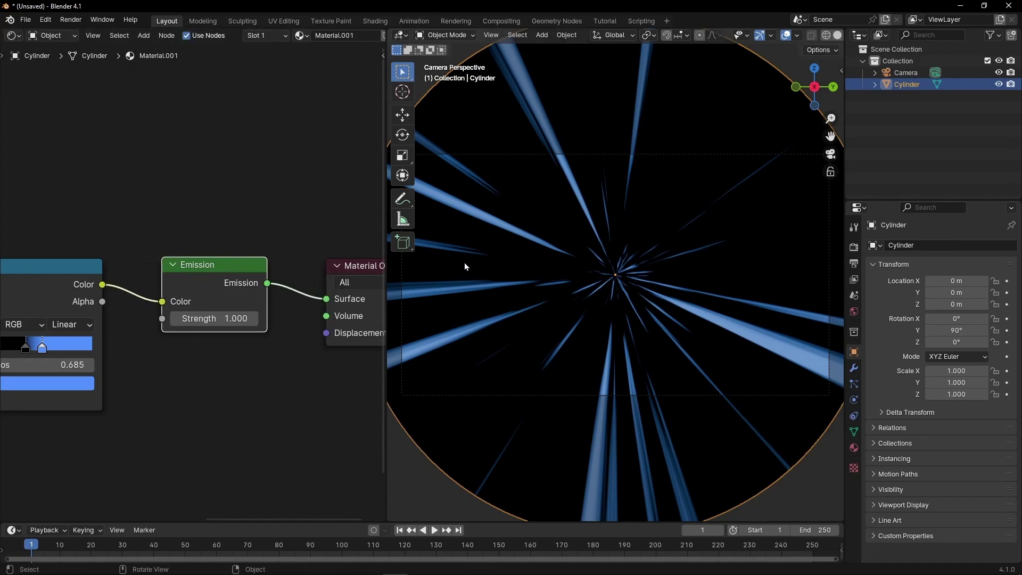
left_click_drag(216, 312, 330, 312)
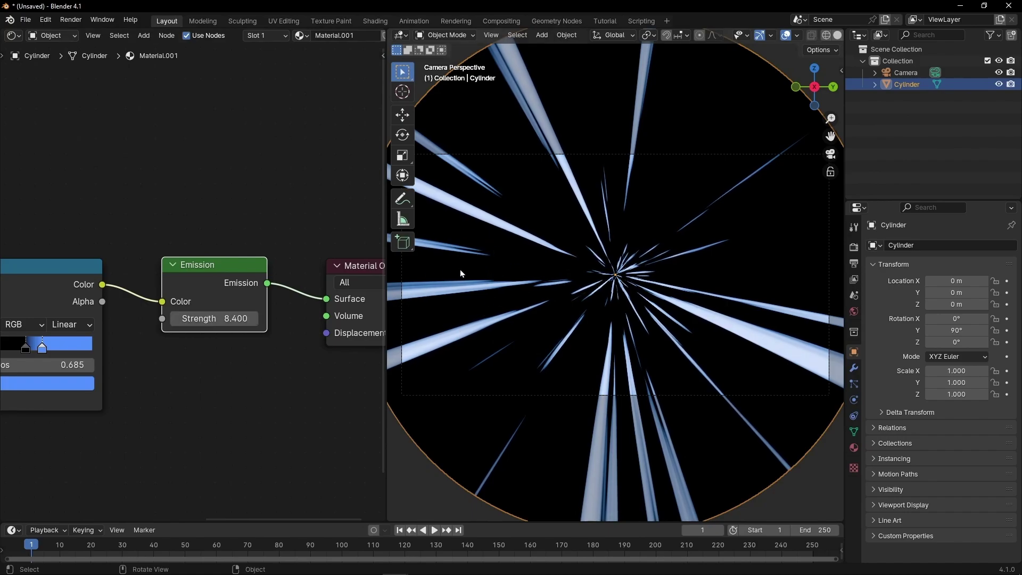
Enable Bloom for the EEVEE render and set the World background Strength to 0
left_click(854, 248)
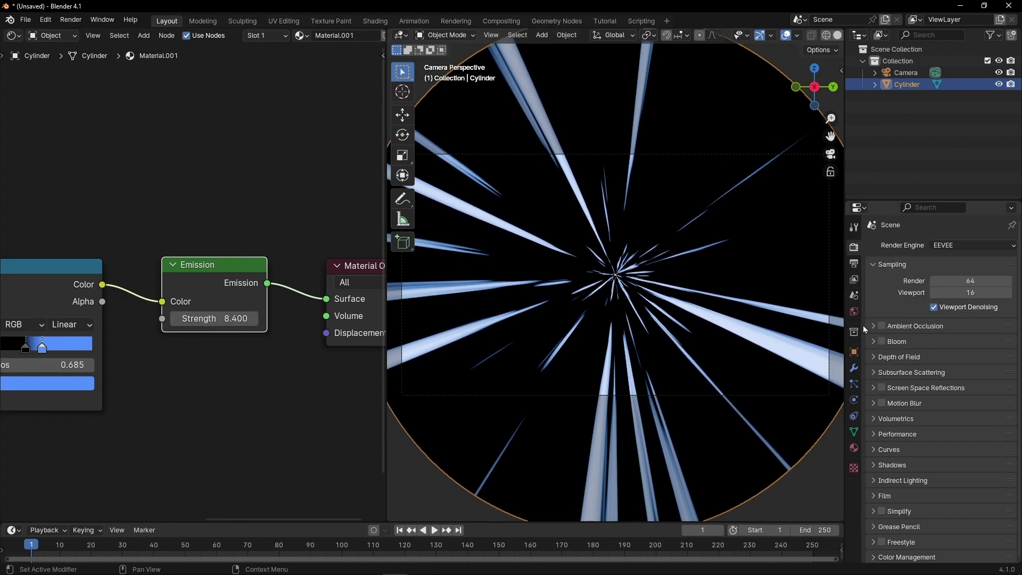
left_click(881, 341)
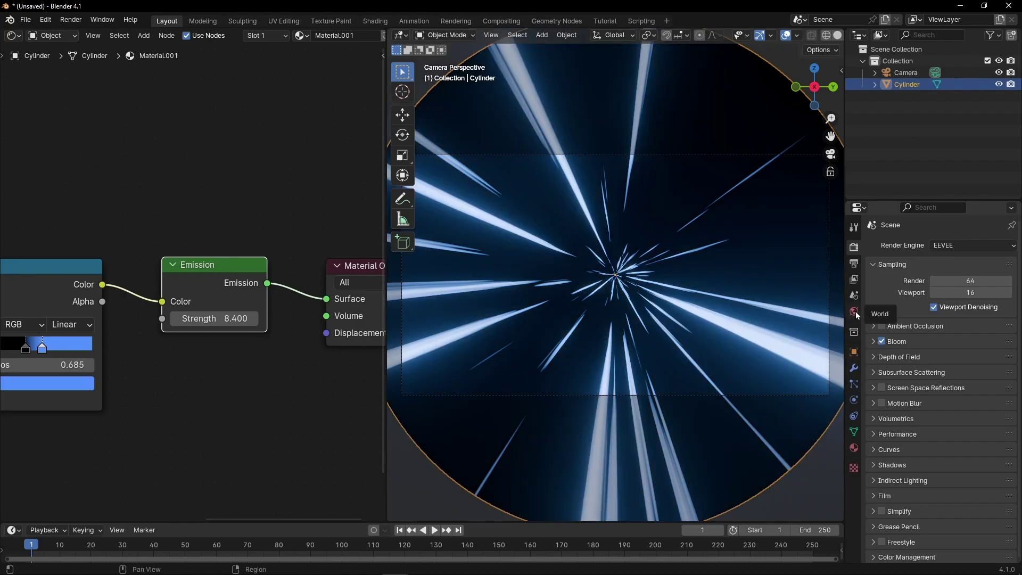
left_click(855, 313)
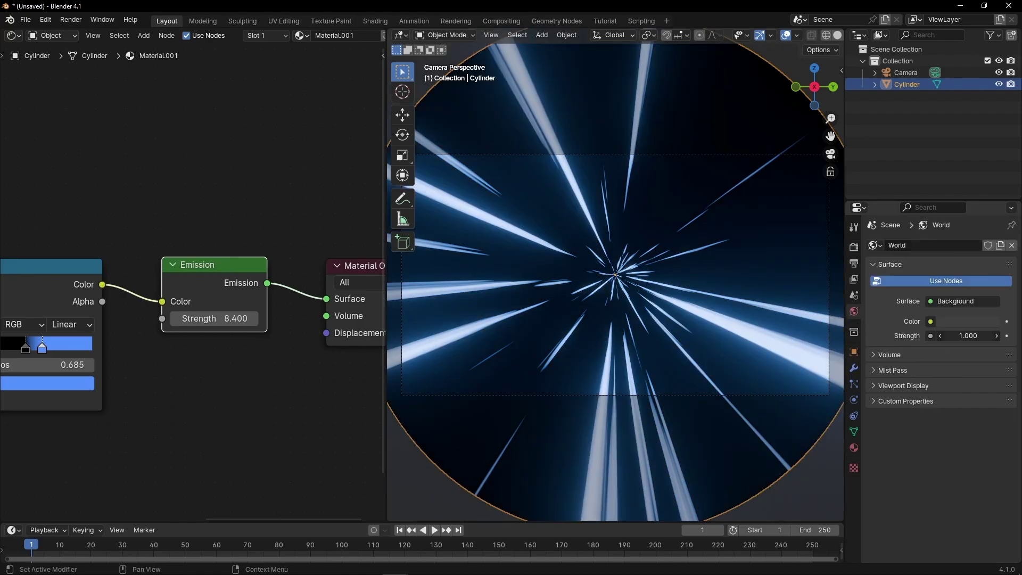
left_click_drag(968, 335, 755, 330)
scroll(557, 212, "down", 2)
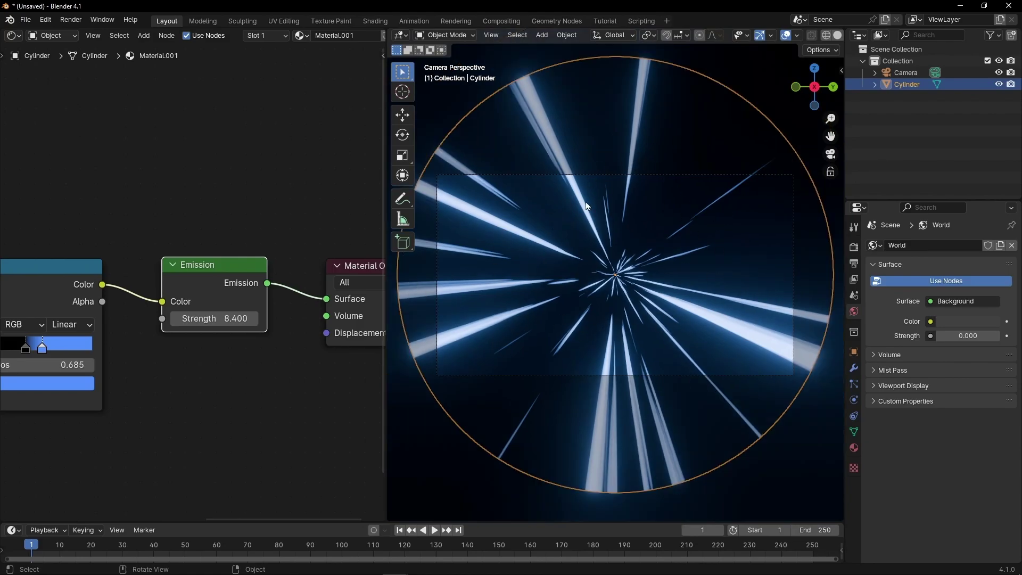
Set the camera's viewport Passepartout to 1.000 so the area outside the frame is black
left_click(895, 73)
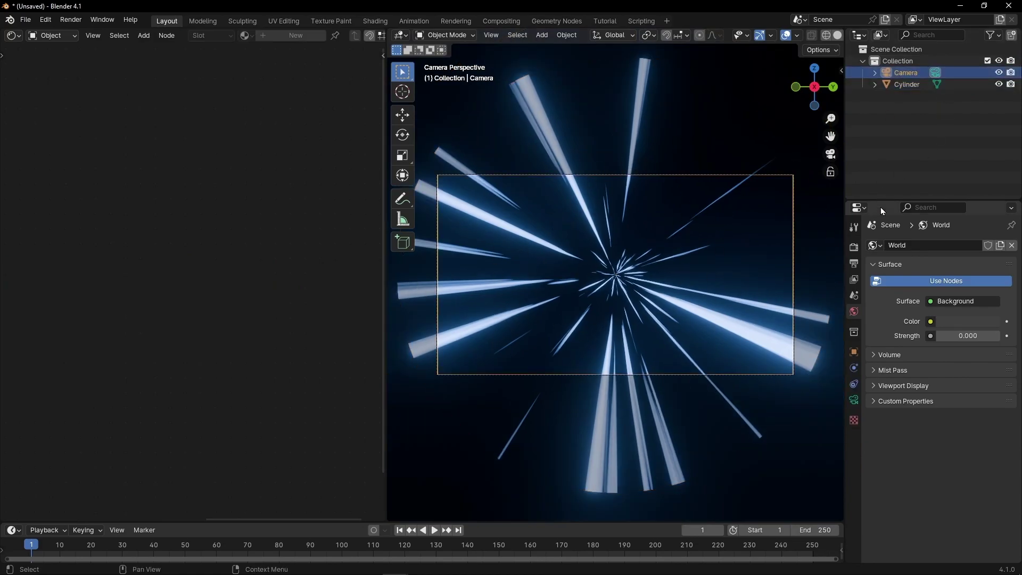
left_click(852, 398)
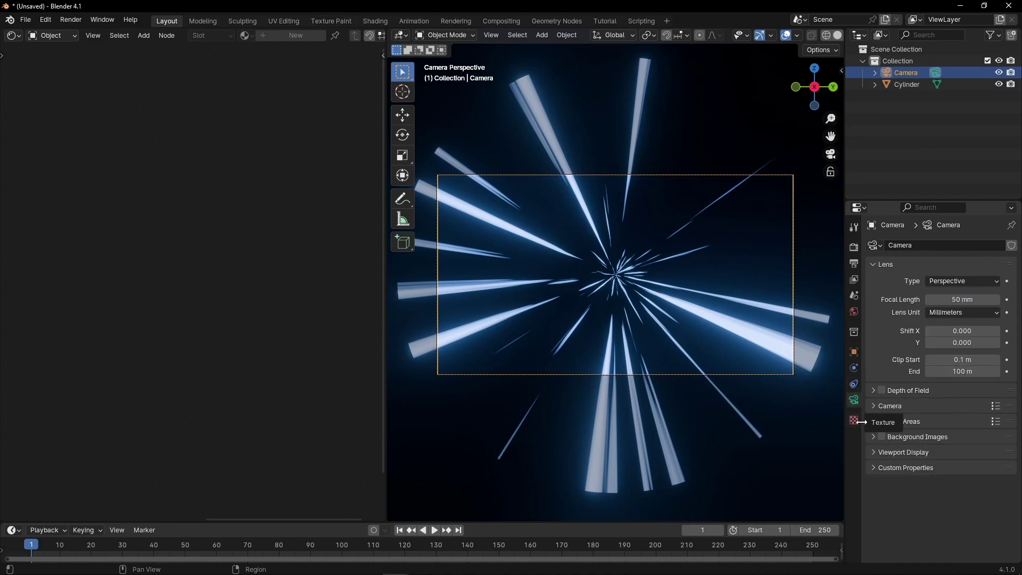
left_click(878, 451)
left_click_drag(955, 538, 990, 536)
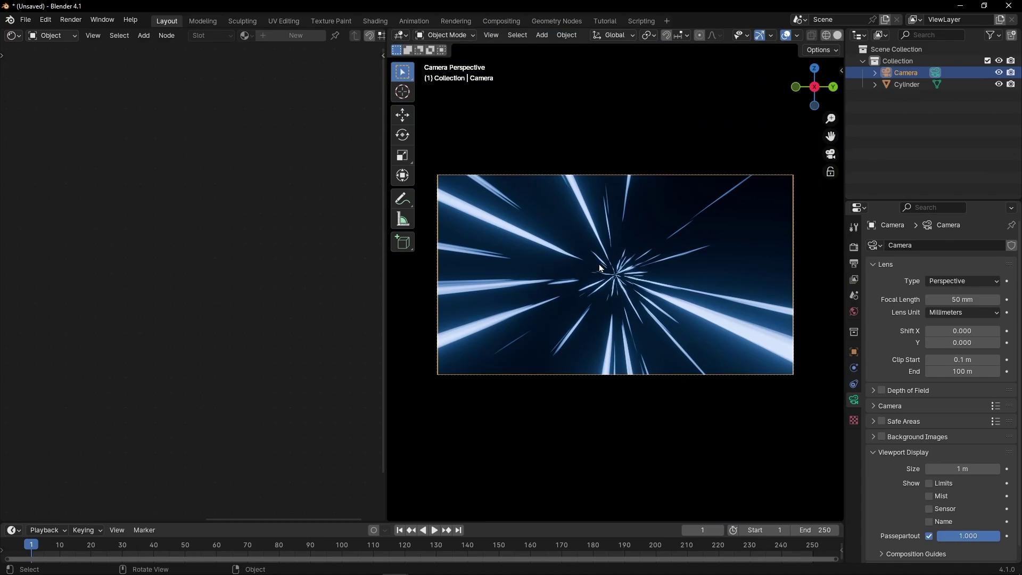
Select the cylinder and pin its material in the temporarily maximized shader editor
left_click(621, 260)
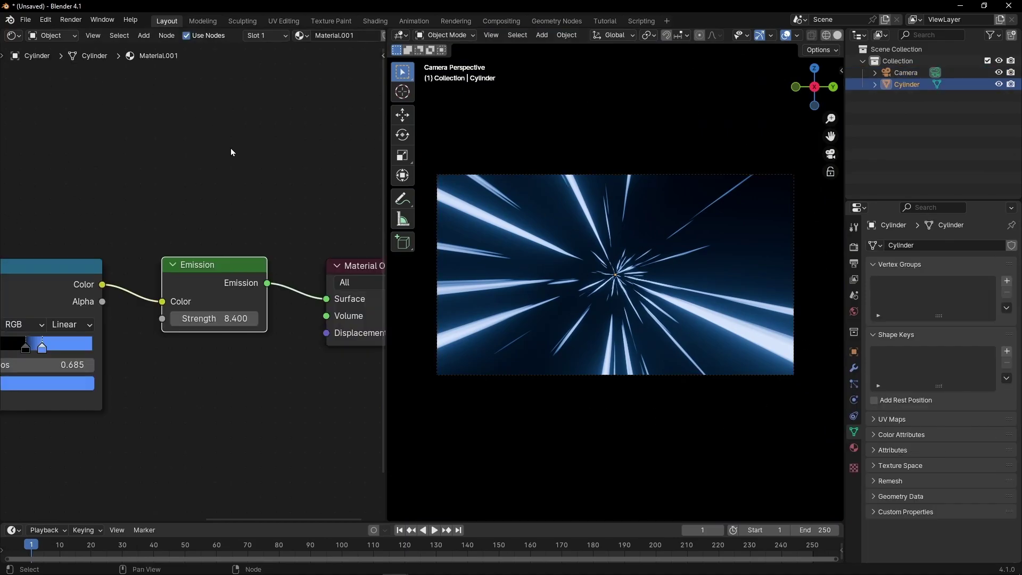
key("ctrl+space")
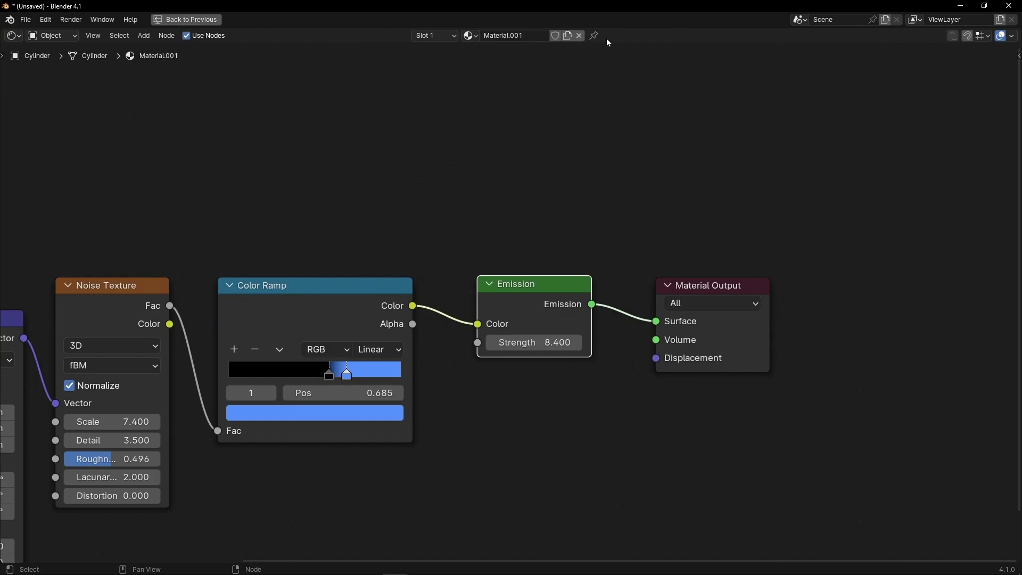
left_click(591, 37)
key("ctrl+space")
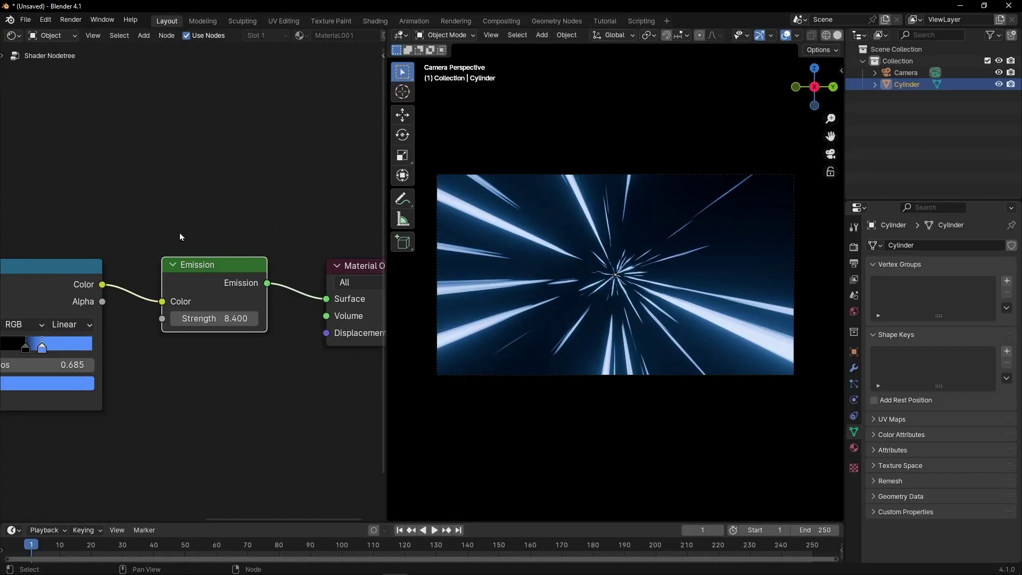
Try moving the streaks along the tunnel by shifting the Mapping node's Location Y to 1.13 m
scroll(180, 237, "down", 2)
middle_click_drag(164, 220, 349, 212)
middle_click_drag(170, 189, 288, 160)
scroll(176, 187, "up", 5)
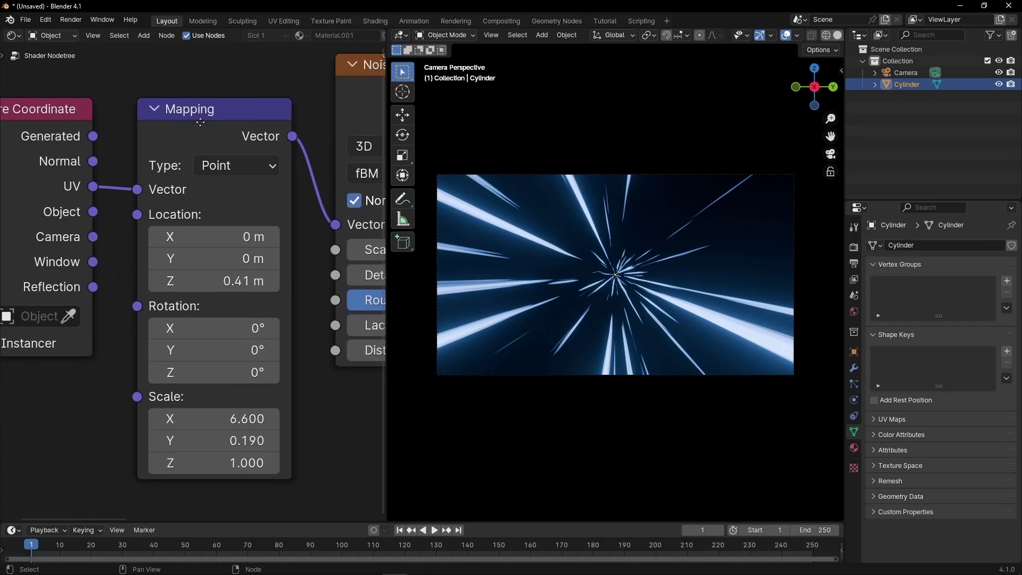
middle_click_drag(200, 122, 198, 124)
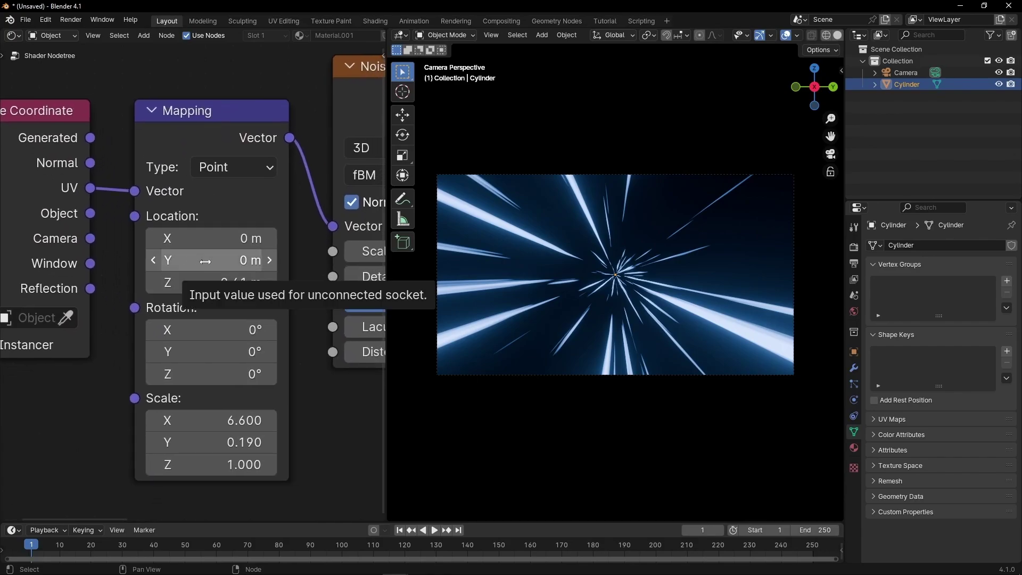
mouse_move(213, 259)
left_mouse_down()
mouse_move(248, 259)
mouse_move(186, 261)
left_mouse_up()
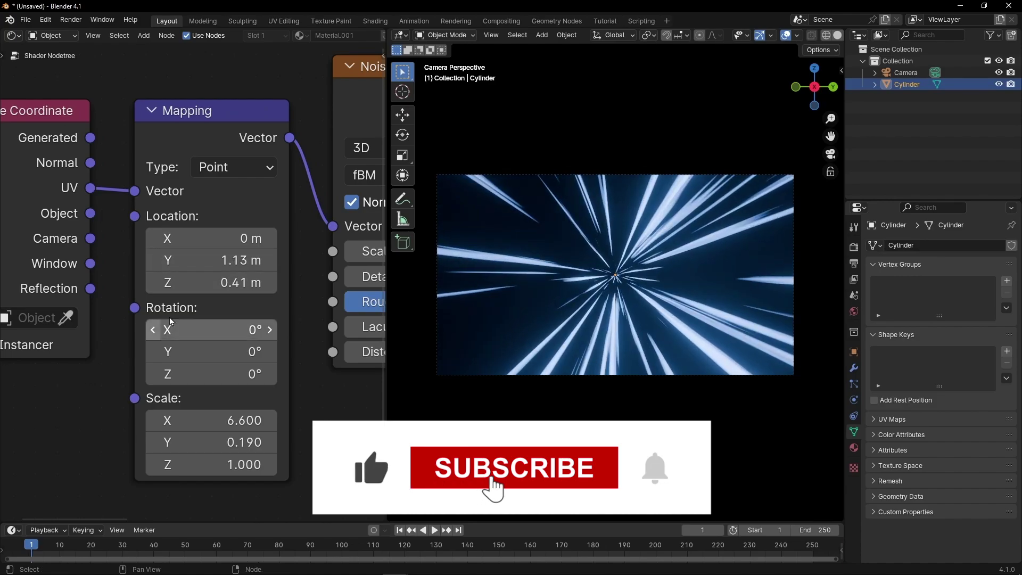
Drive the Mapping node's Location Y with the expression #frame/-50 and preview the animation
left_click(188, 261)
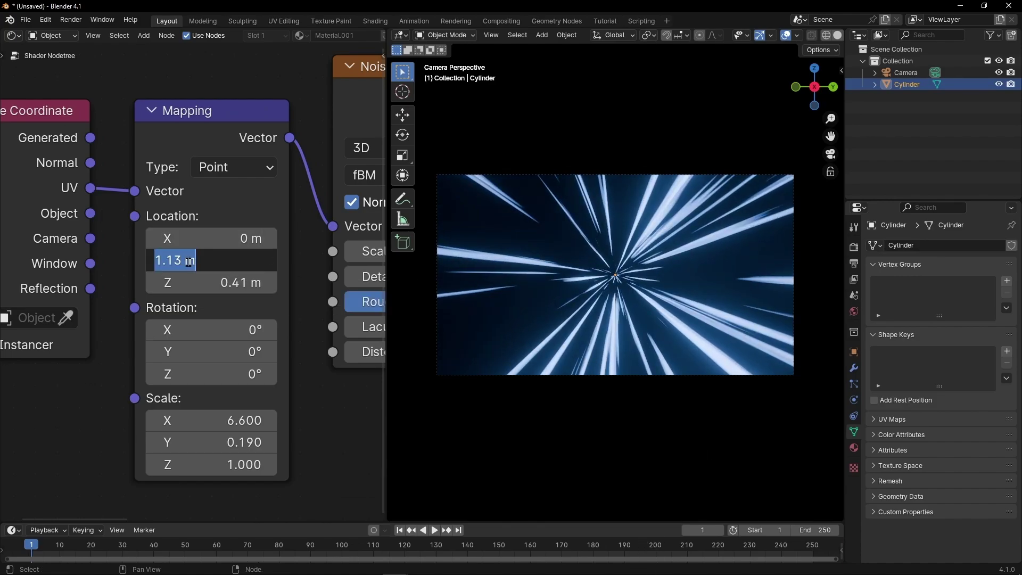
type("#frame/-50")
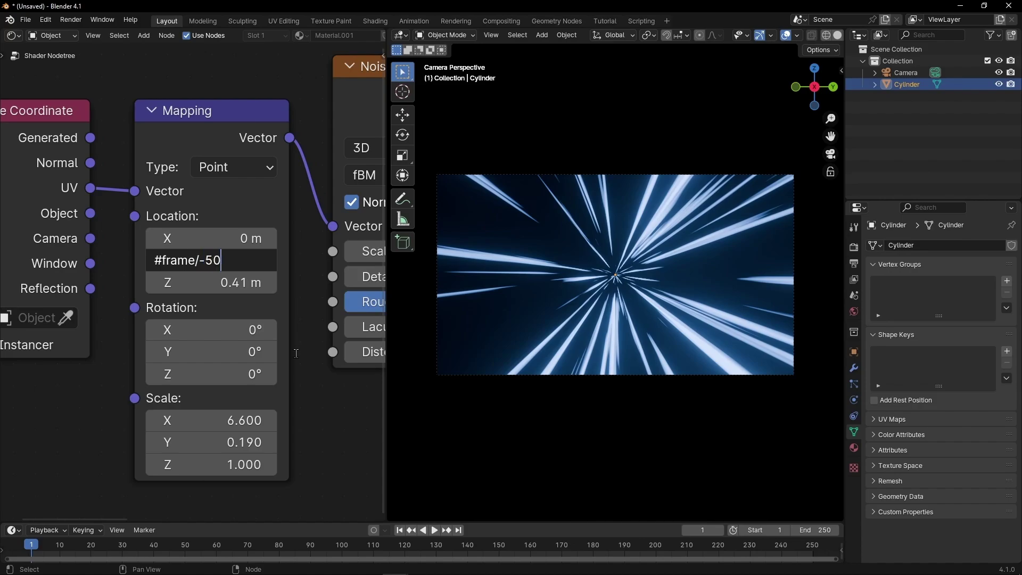
key("Return")
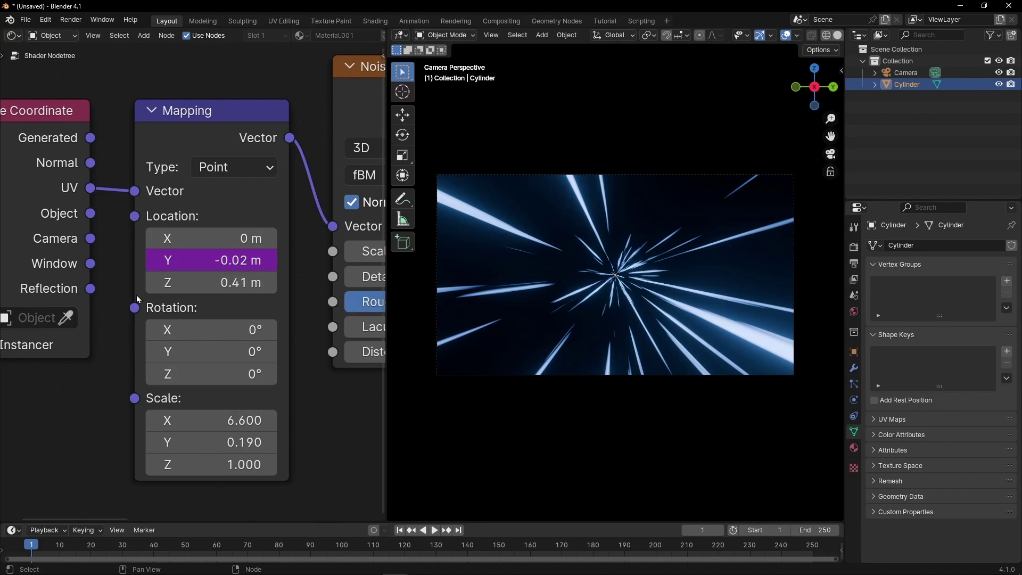
key("space")
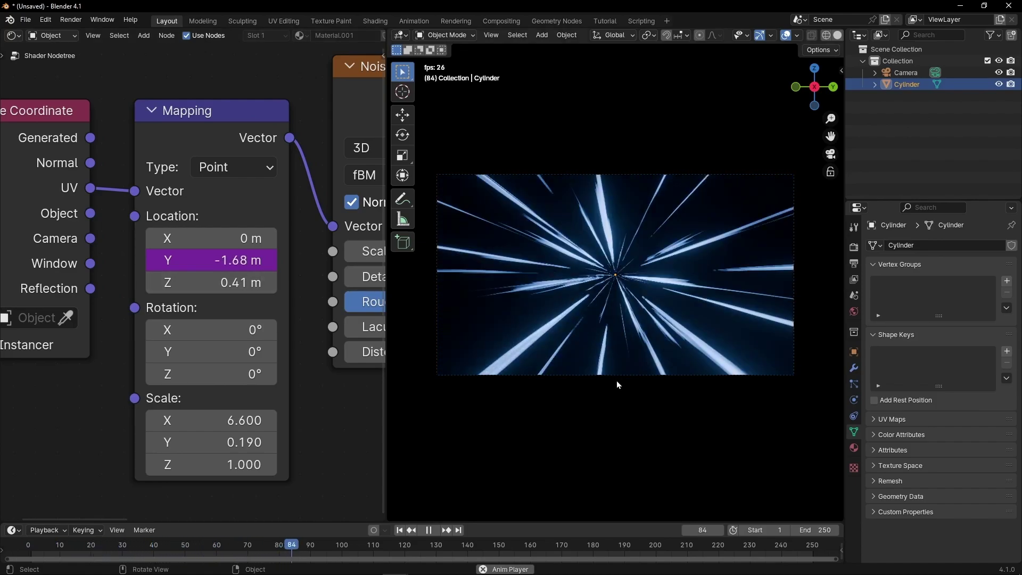
key("space")
Slow the streaks by changing the Mapping Location Y driver expression to frame/-150, and preview the animation
double_click(203, 260)
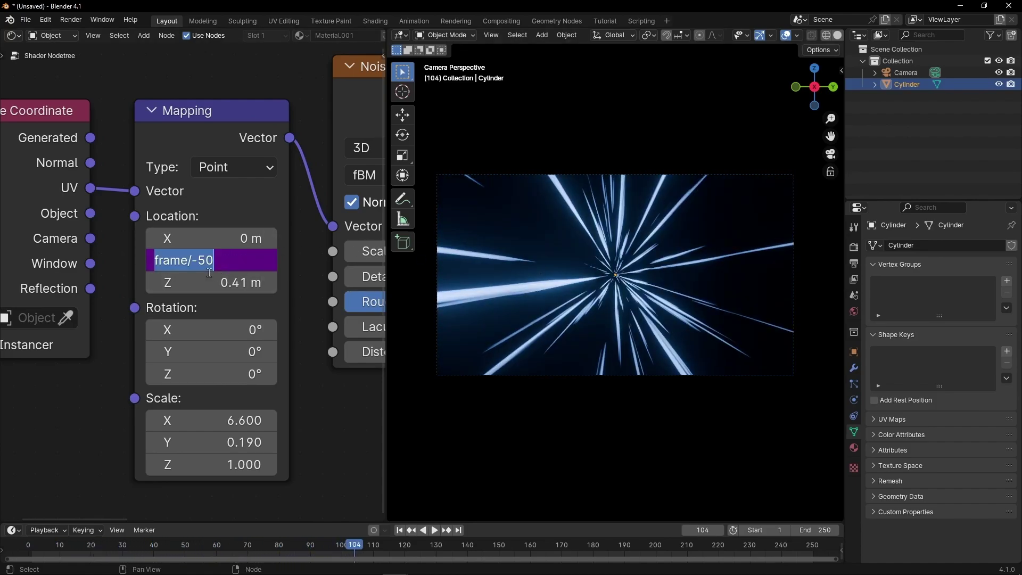
left_click(204, 261)
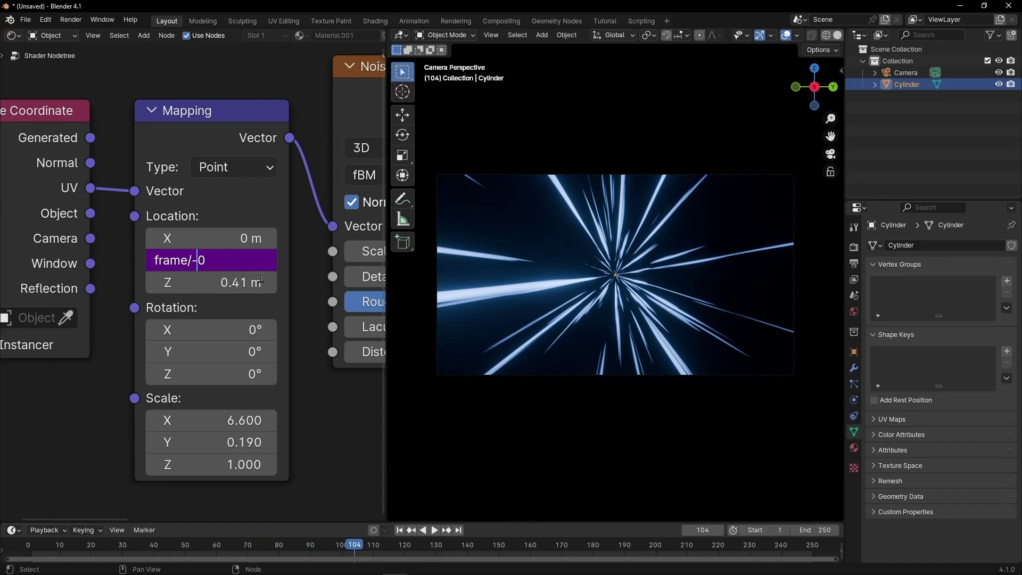
type("15")
key("Return")
key("space")
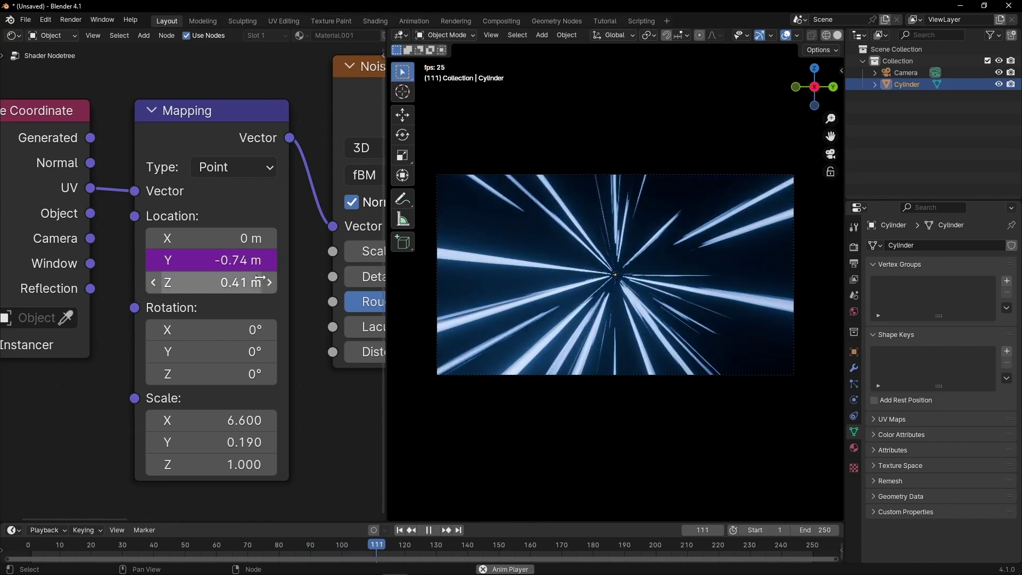
key("space")
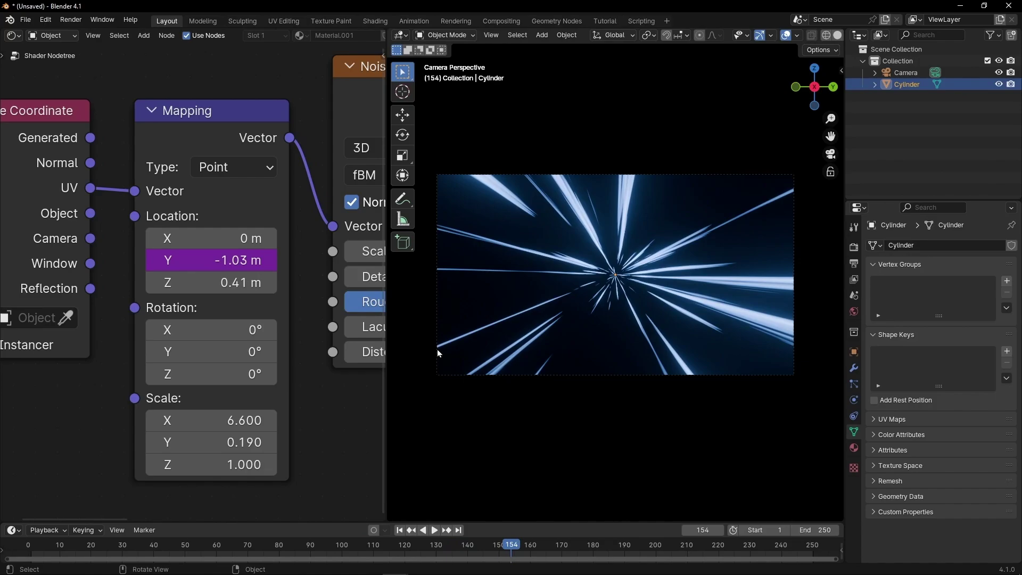
Try a Mapping Scale X of 13.7 with a short playback, and undo the change
left_click_drag(206, 421, 251, 421)
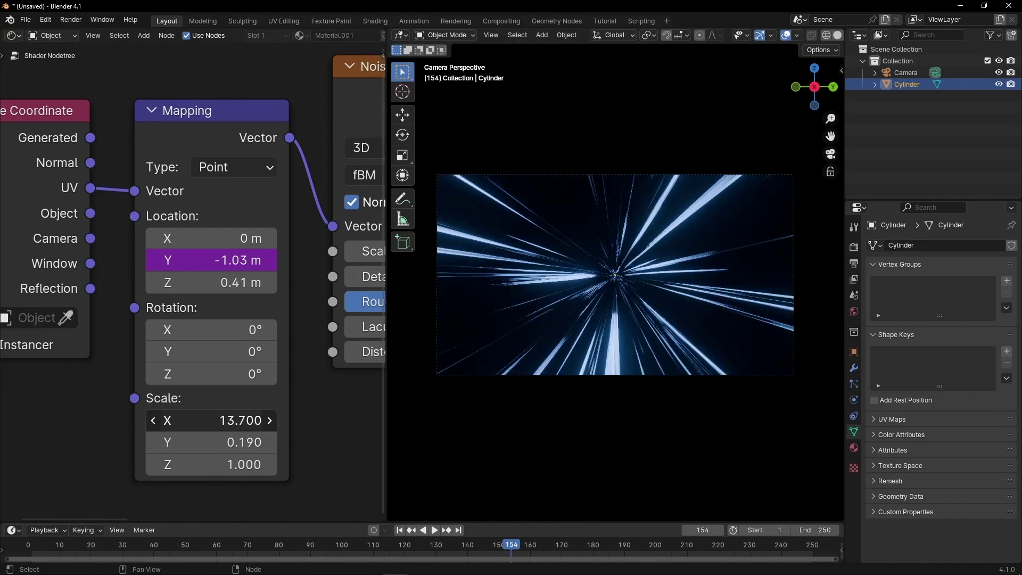
key("space")
key("space")
key("ctrl+z")
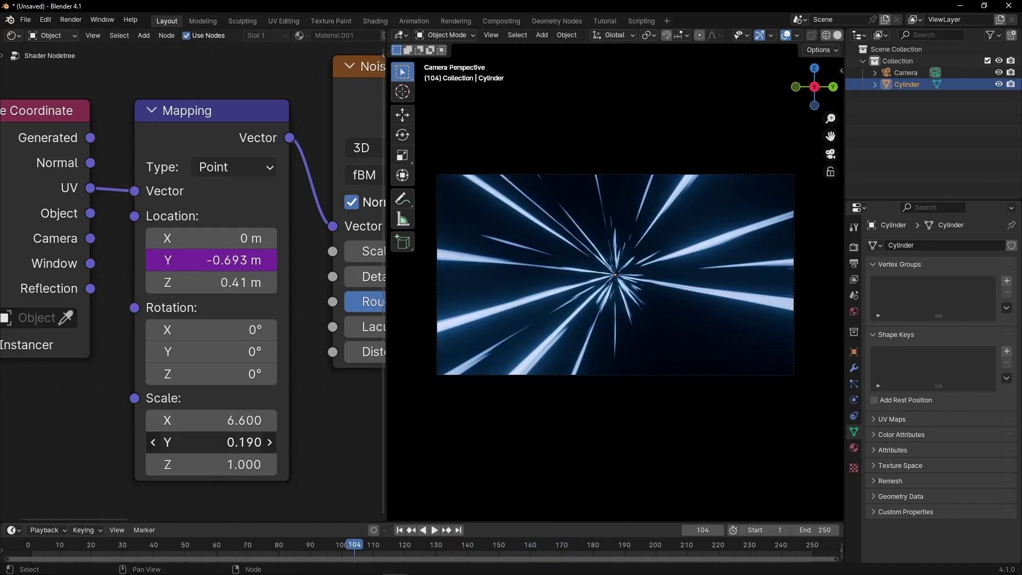
Try a higher Mapping Scale Y with a short playback, and undo the change
left_click_drag(201, 442, 239, 441)
key("space")
key("space")
key("ctrl+z")
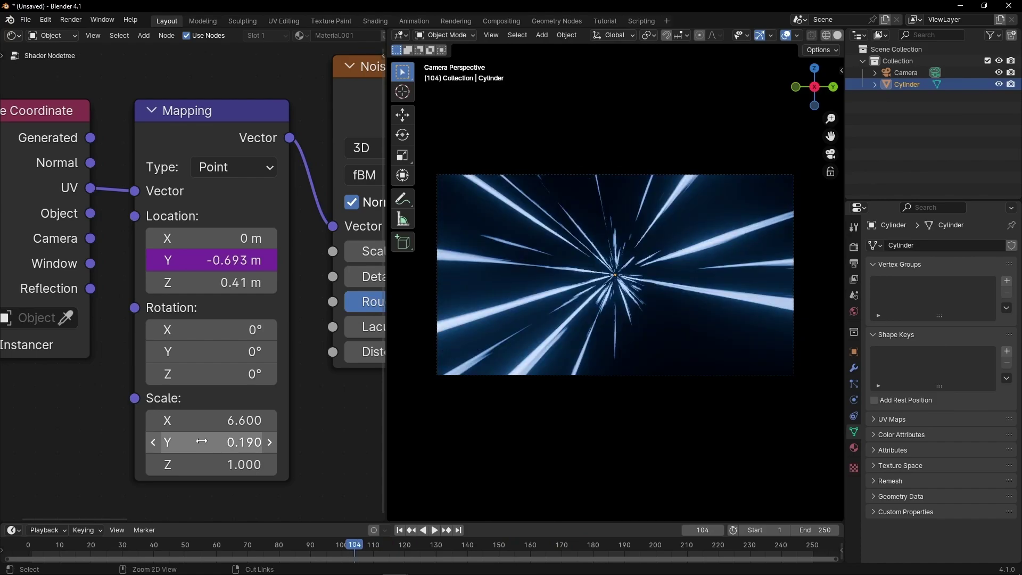
Make the streaks denser by setting the Noise Texture's Scale to 16, and preview the animation
middle_click_drag(283, 424, 26, 466)
left_click_drag(142, 290, 188, 290)
key("space")
key("space")
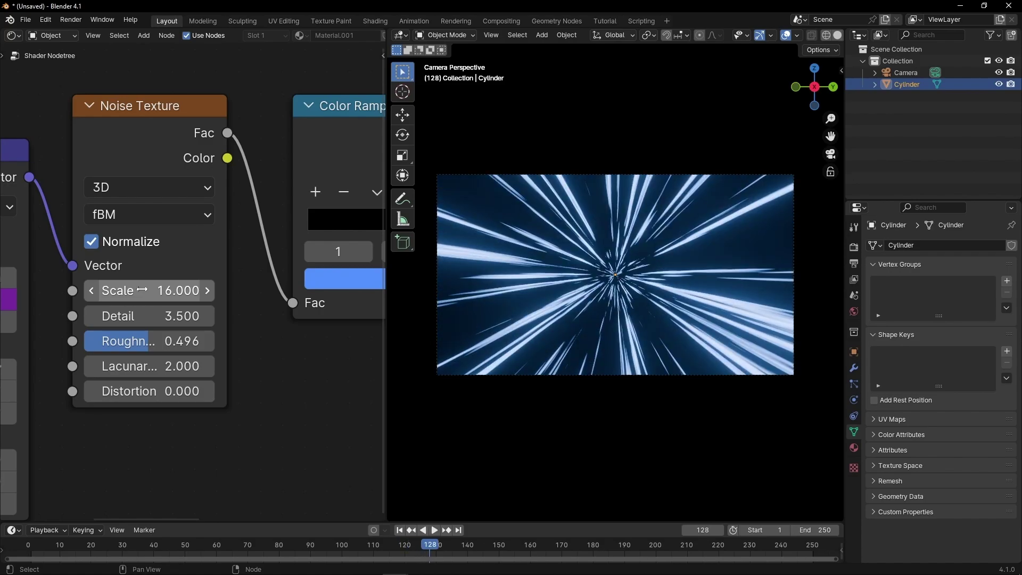
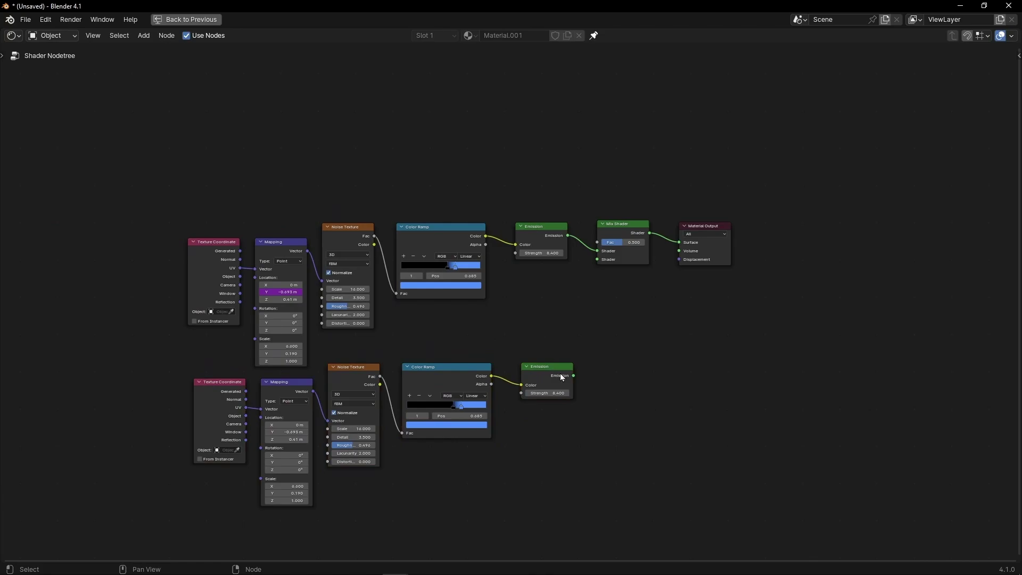
Connect the duplicated Emission to the Mix Shader's second Shader input, and colour the duplicated Color Ramp's bright stop pink
left_click_drag(573, 375, 603, 267)
scroll(540, 337, "up", 3)
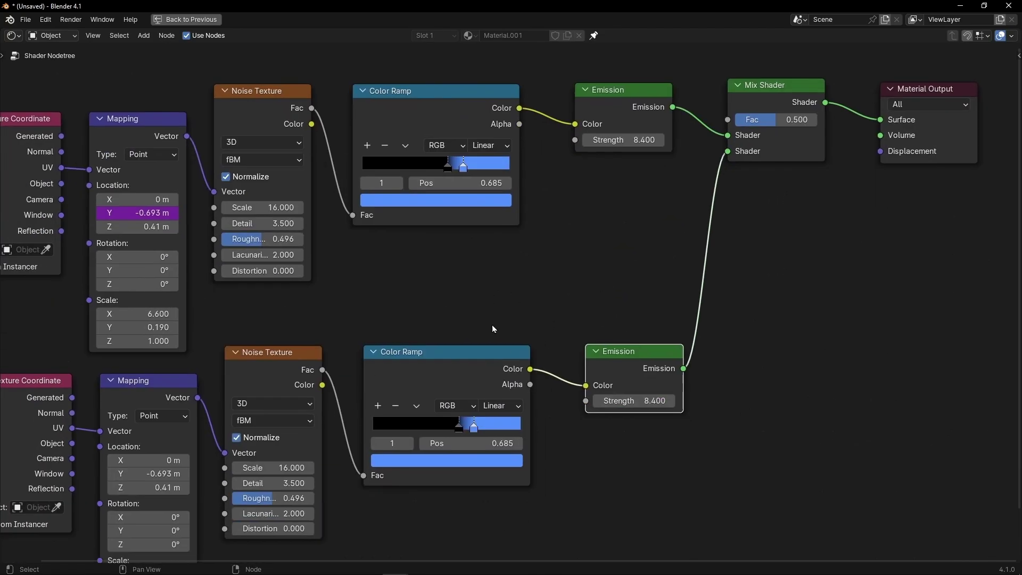
left_click(463, 466)
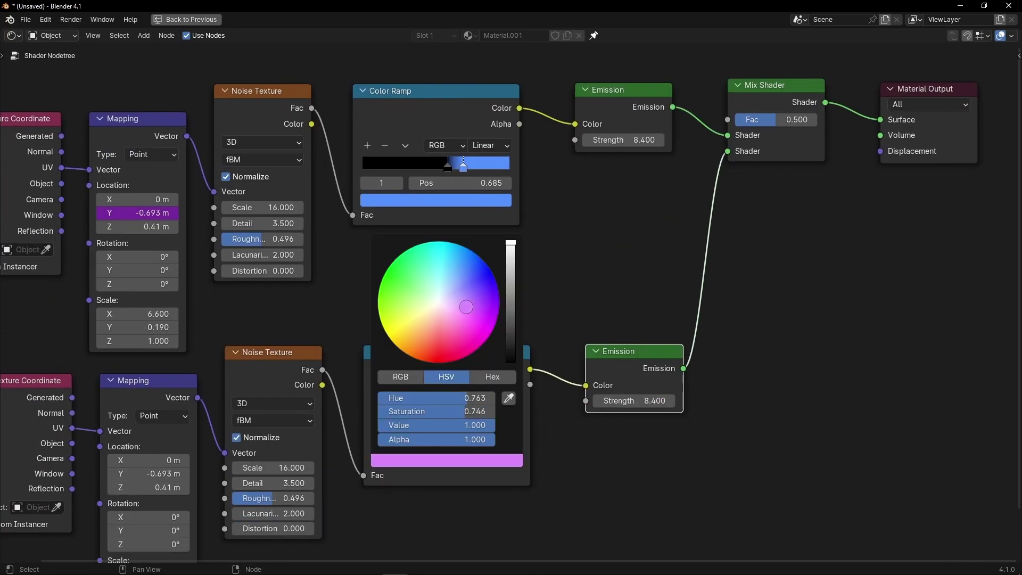
left_click_drag(465, 305, 458, 332)
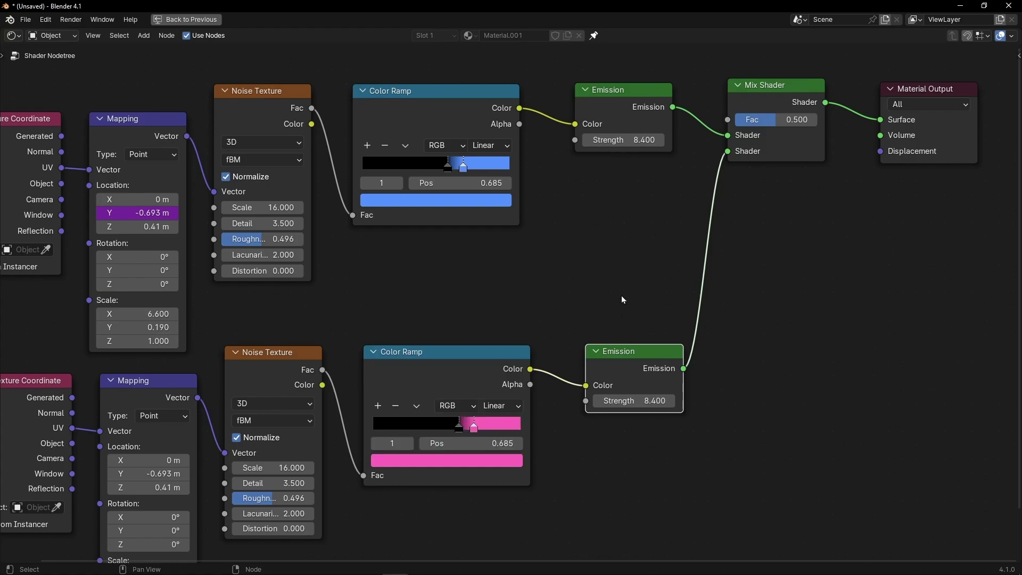
Offset the pink branch's Mapping Location to X 1.1 m and Z 2.01 m, separating its streaks from the blue ones
key("ctrl+space")
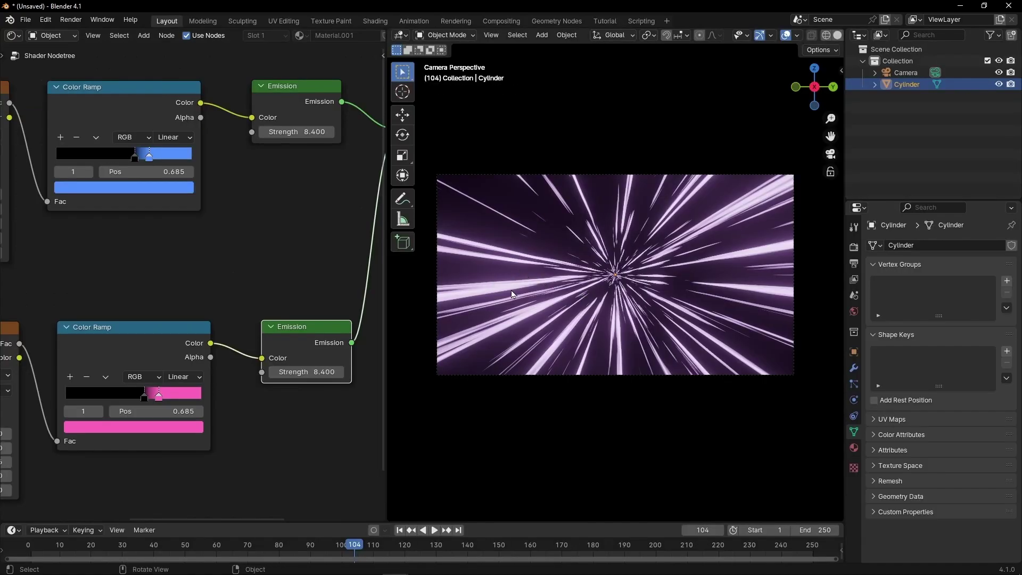
middle_click_drag(142, 493, 7, 344)
middle_click_drag(182, 396, 212, 399)
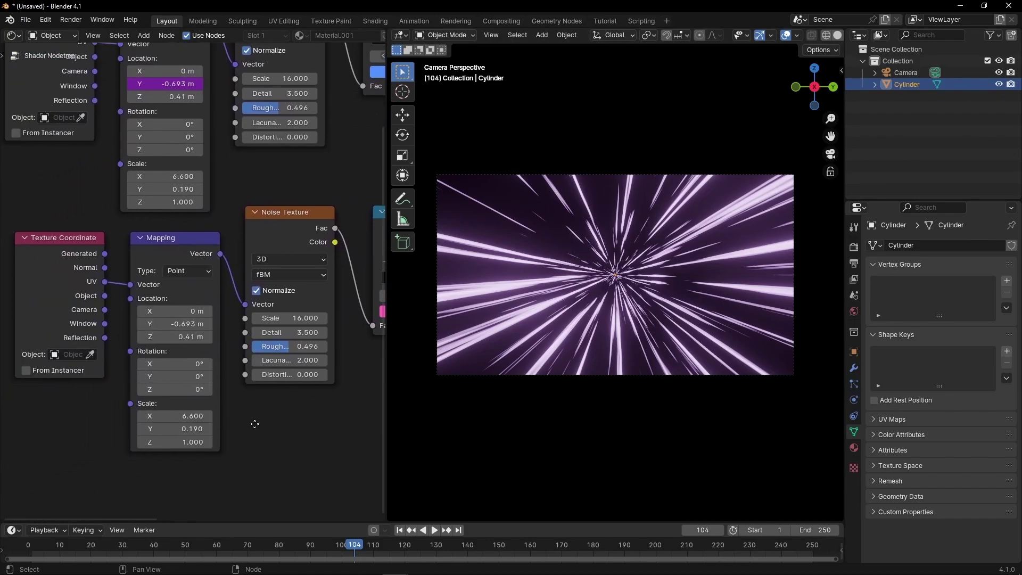
left_click_drag(282, 318, 323, 319)
mouse_move(23, 427)
middle_mouse_down()
mouse_move(111, 423)
mouse_move(80, 443)
mouse_move(38, 436)
middle_mouse_up()
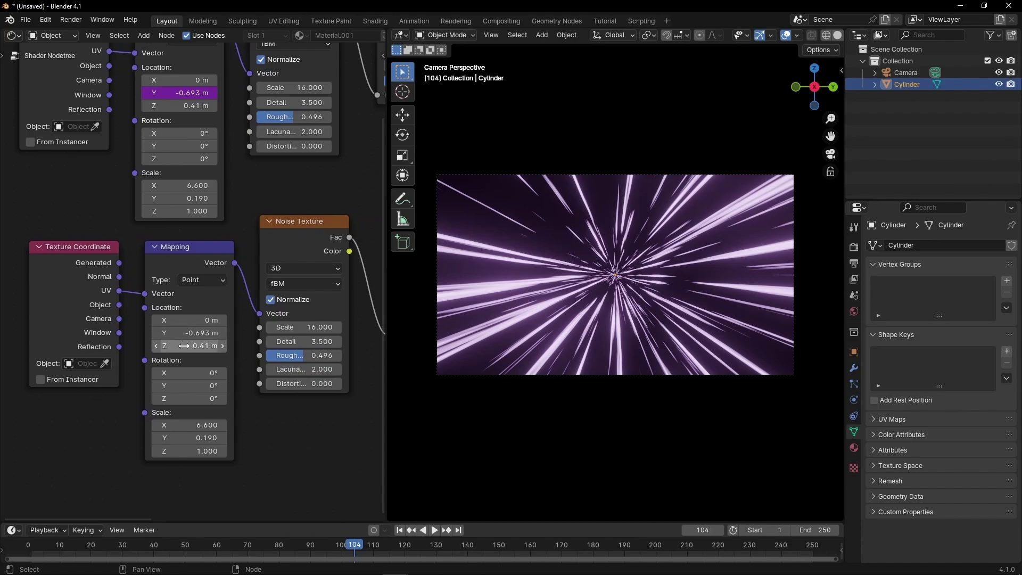
left_click_drag(184, 347, 223, 346)
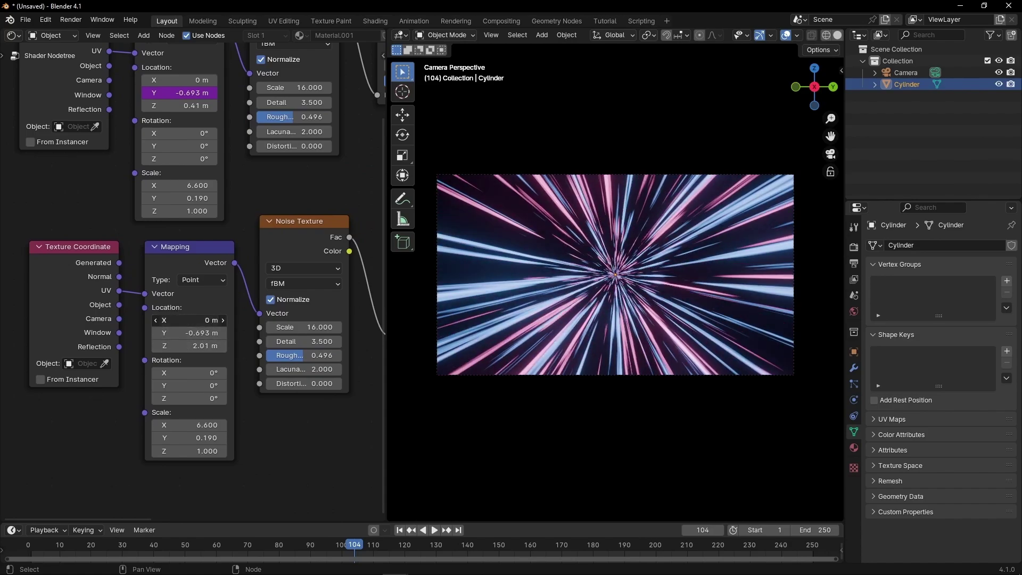
left_click_drag(186, 320, 205, 320)
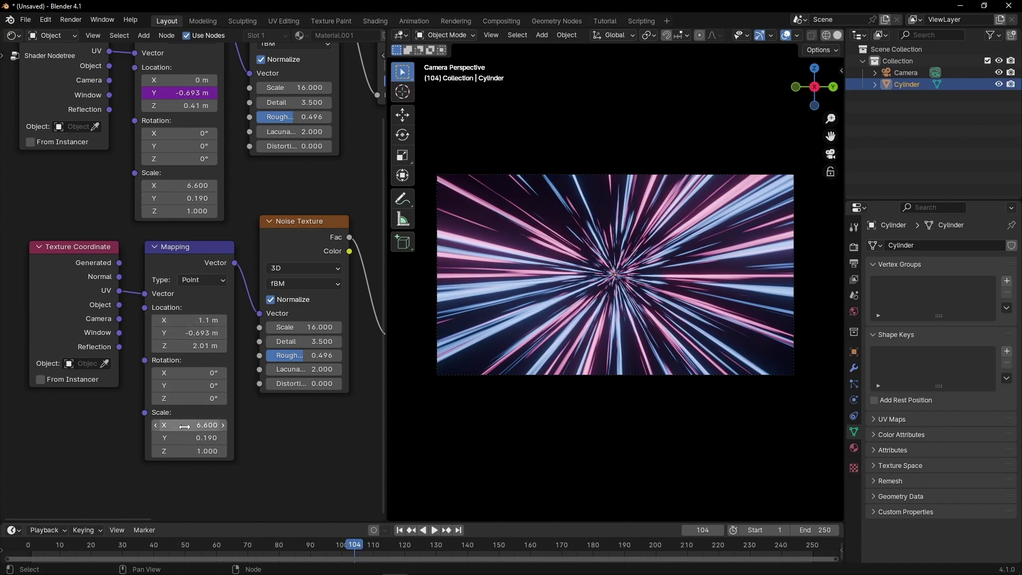
left_click_drag(185, 426, 128, 427)
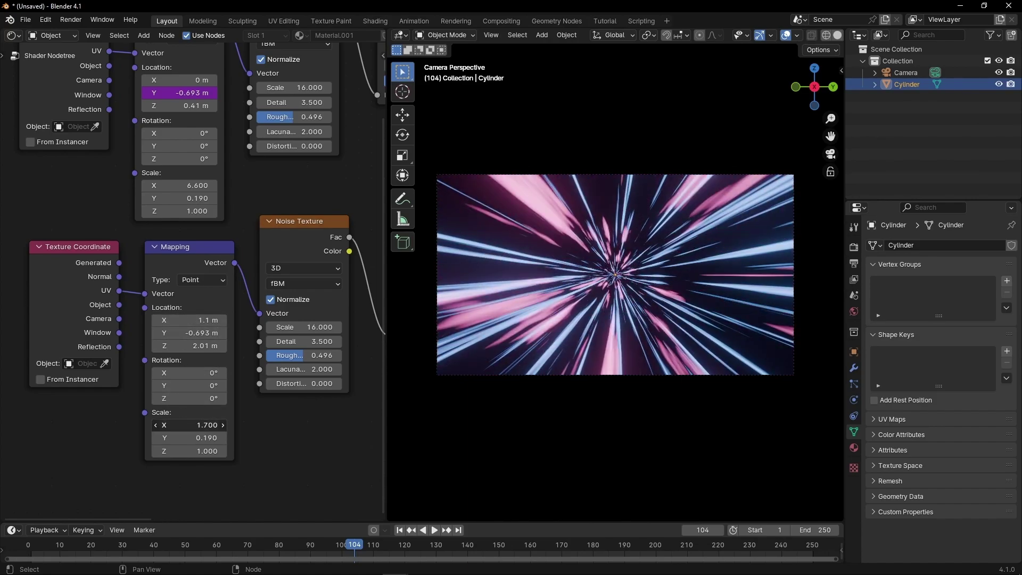
key("ctrl+z")
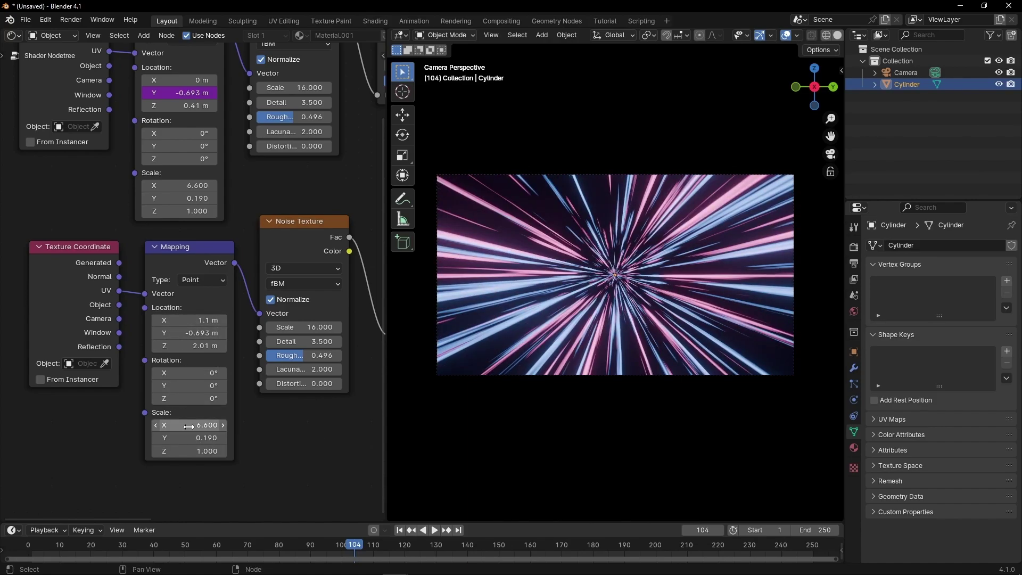
Set the pink branch's Emission Strength to 21.1 and increase the blue branch's Emission Strength
middle_click_drag(341, 432, 10, 446)
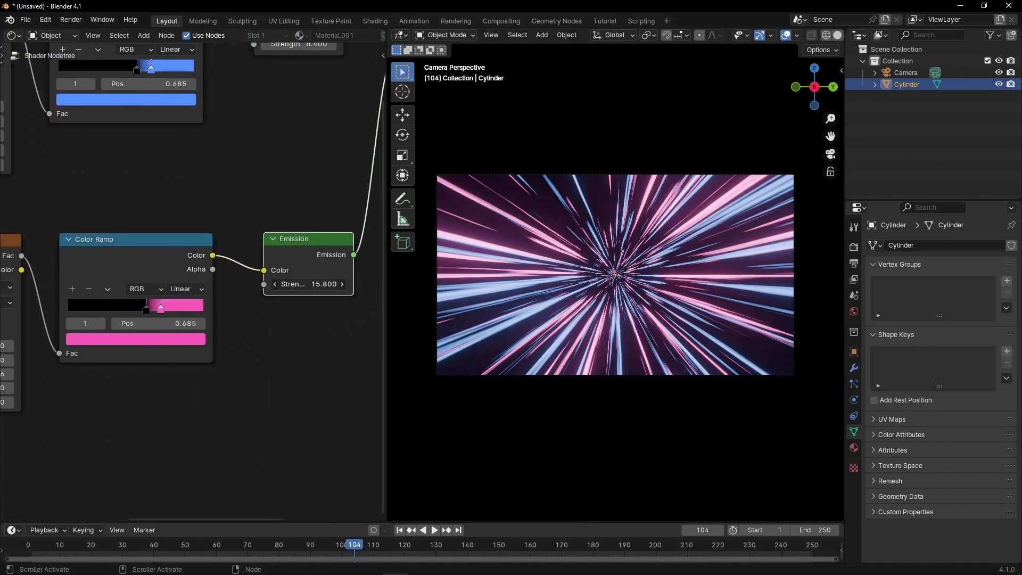
left_click_drag(309, 283, 346, 284)
middle_click_drag(273, 172, 247, 253)
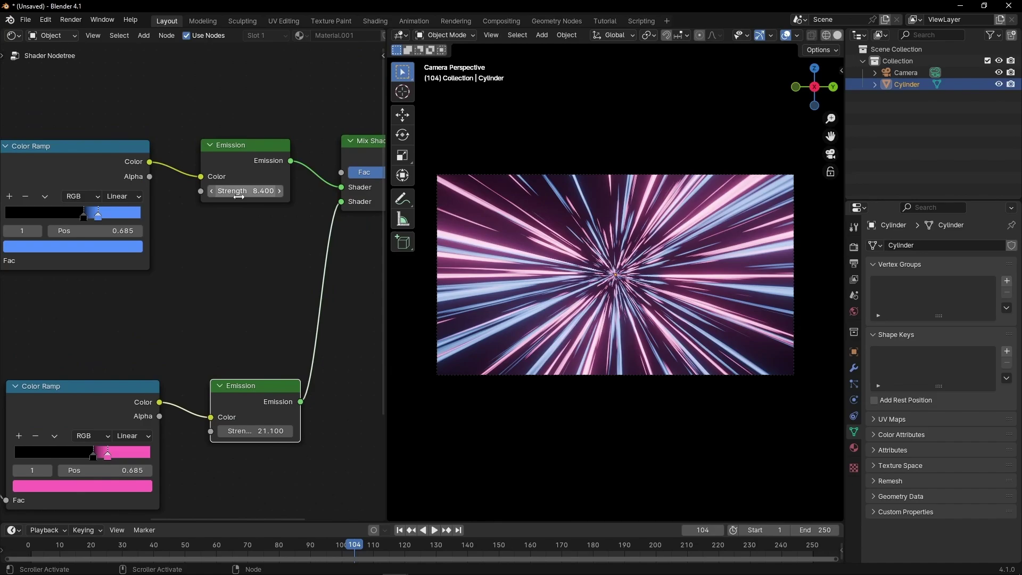
left_click_drag(239, 197, 280, 197)
Change the pink Color Ramp's bright stop to a deeper, more saturated pink
middle_click_drag(117, 361, 319, 230)
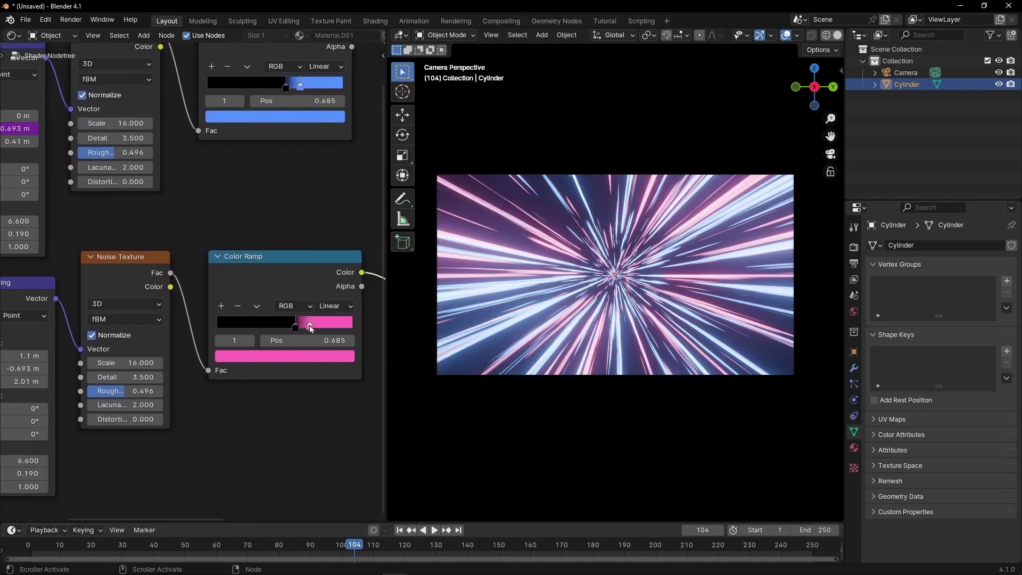
left_click(301, 356)
left_click_drag(296, 237, 285, 256)
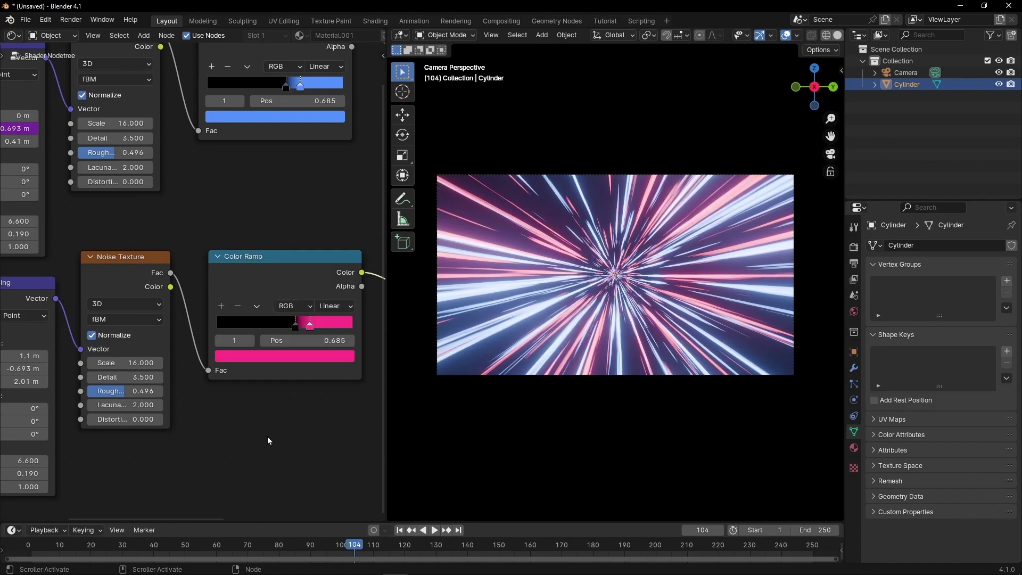
Check the motion with a short playback, and drive the pink branch's Mapping Location Y with the expression #frame/-30
middle_click_drag(230, 442, 58, 383)
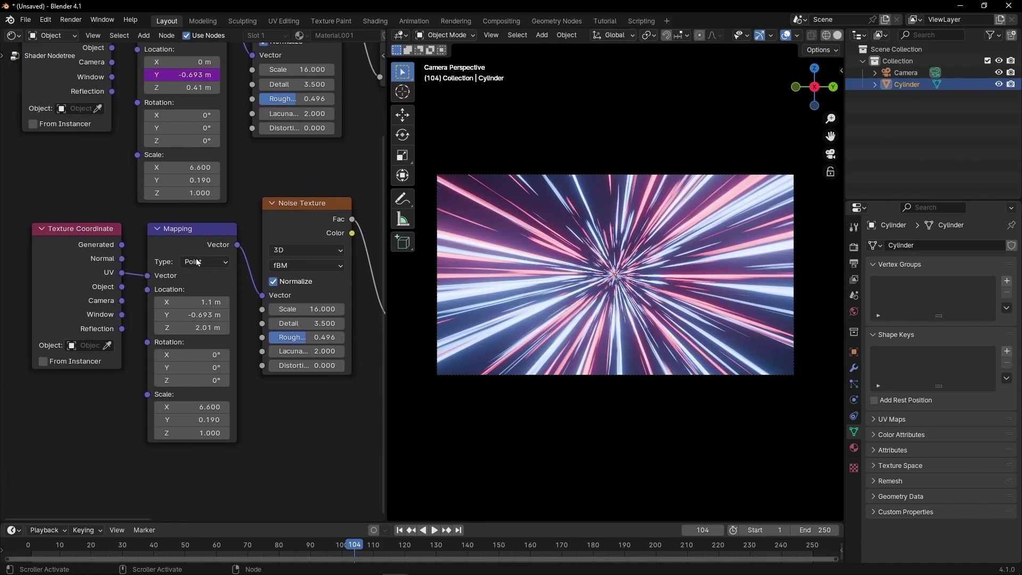
key("space")
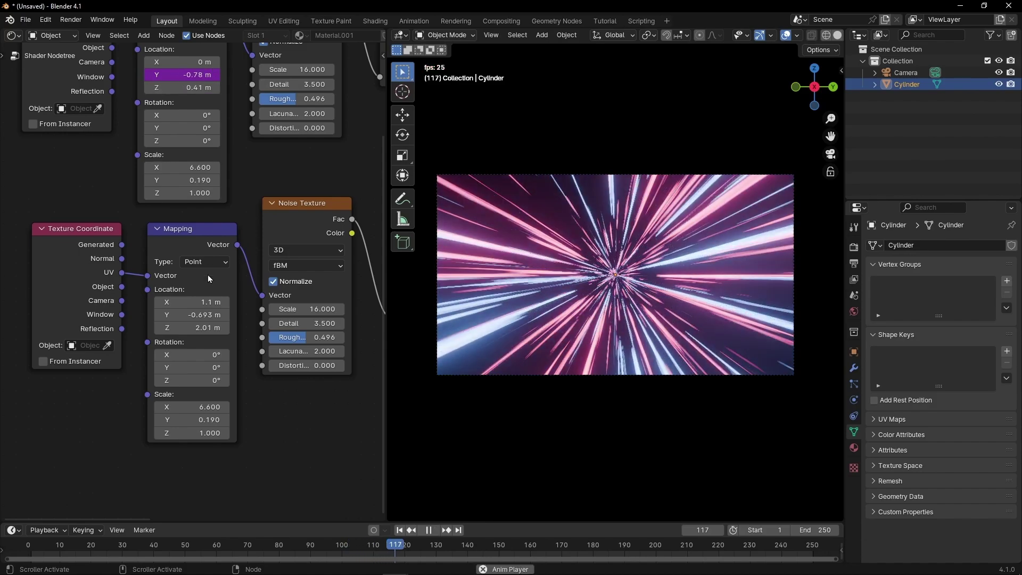
key("space")
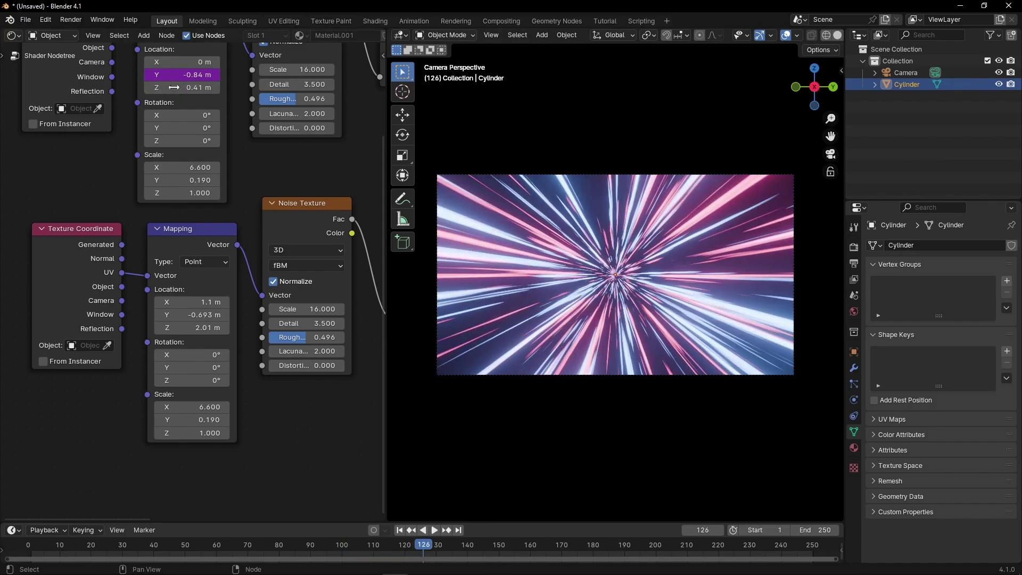
left_click(180, 315)
type("#f")
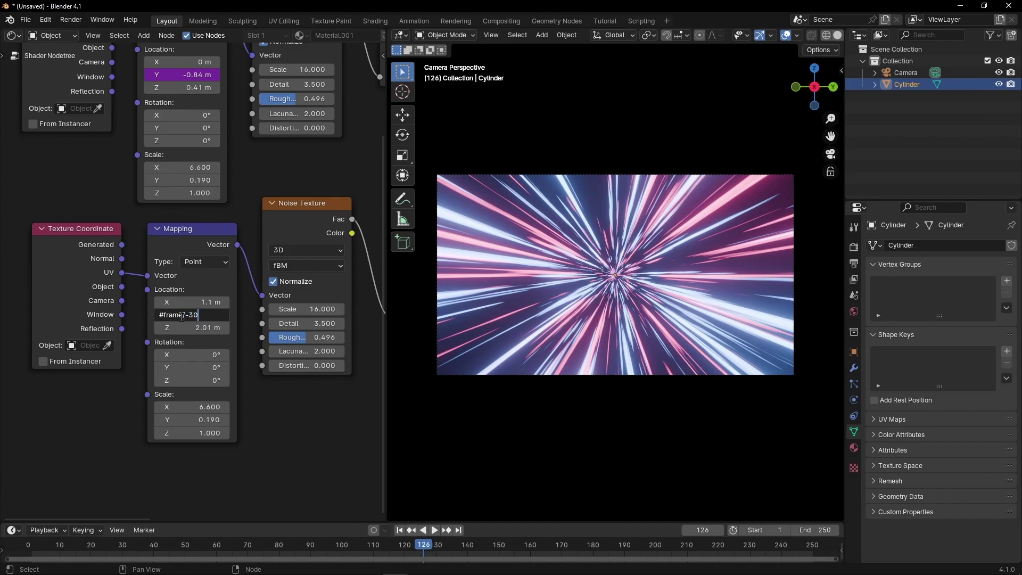
type("rame/-30")
key("Return")
Preview the animated streaks in the normal and the maximized viewport, and restore the layout
key("space")
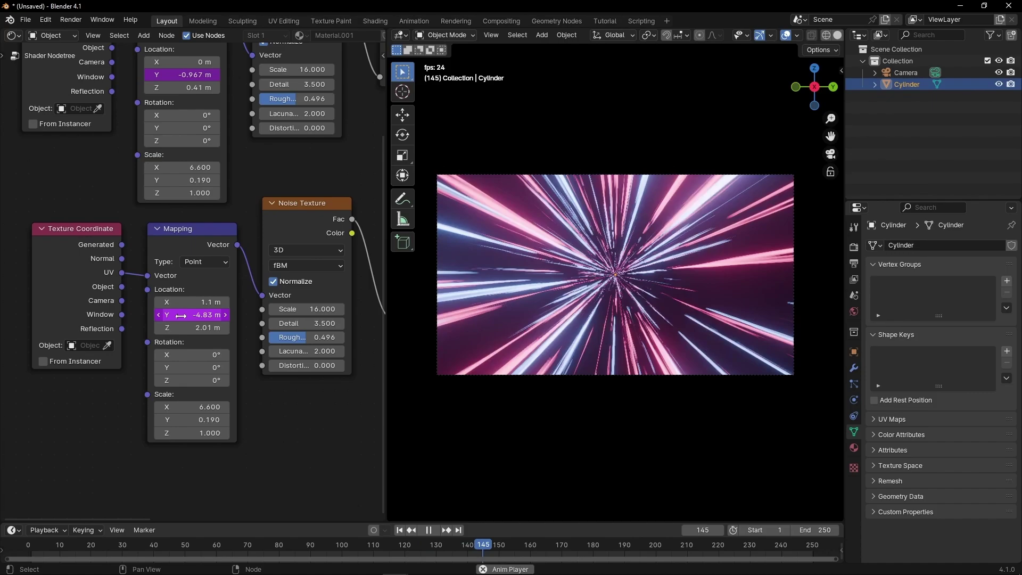
key("space")
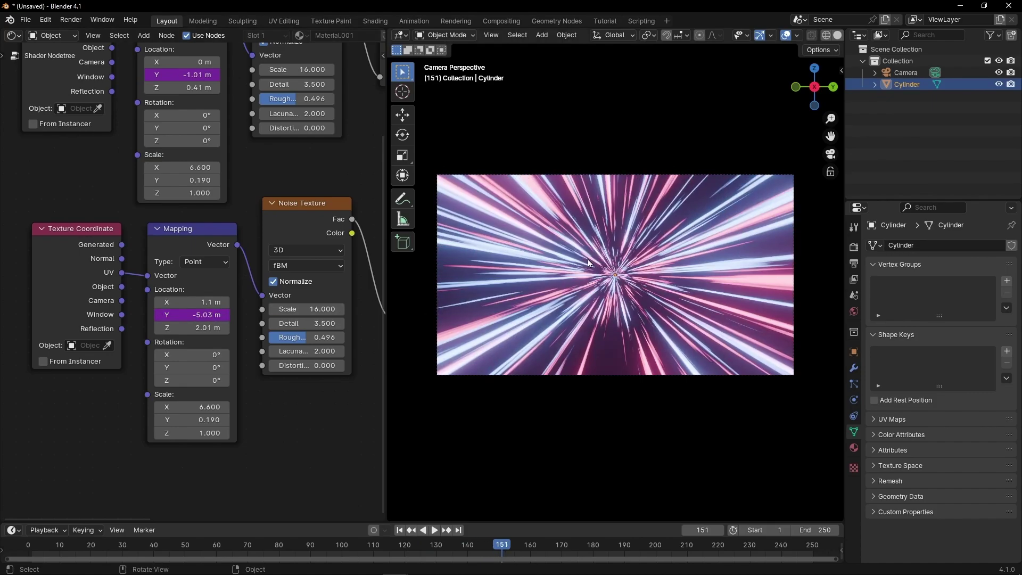
key("ctrl+alt+space")
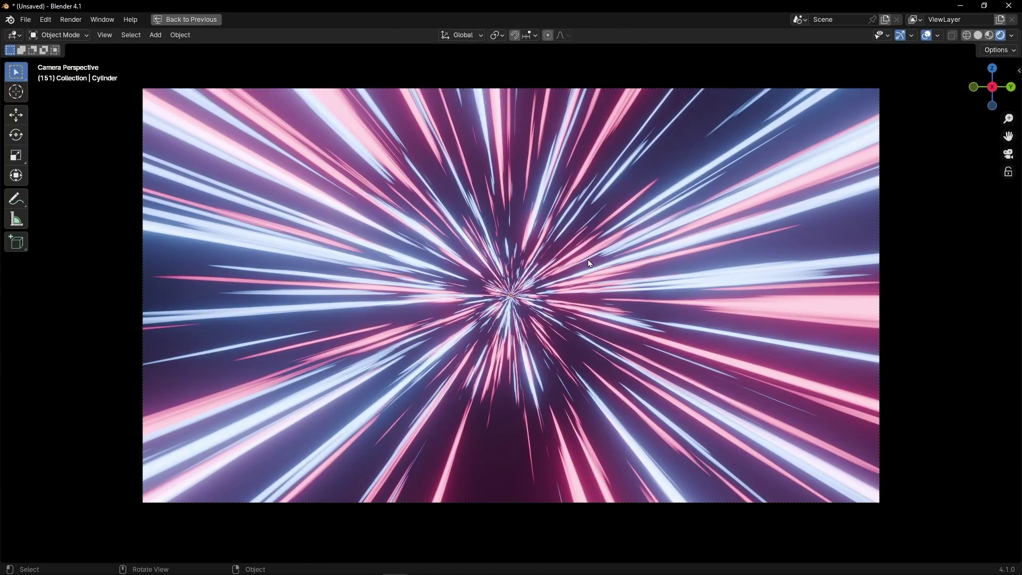
key("space")
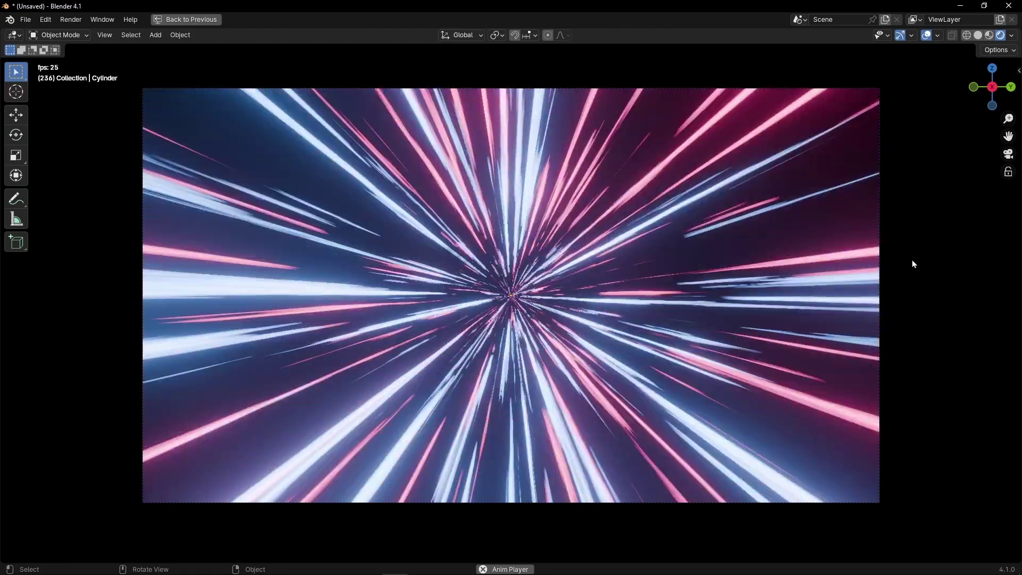
key("space")
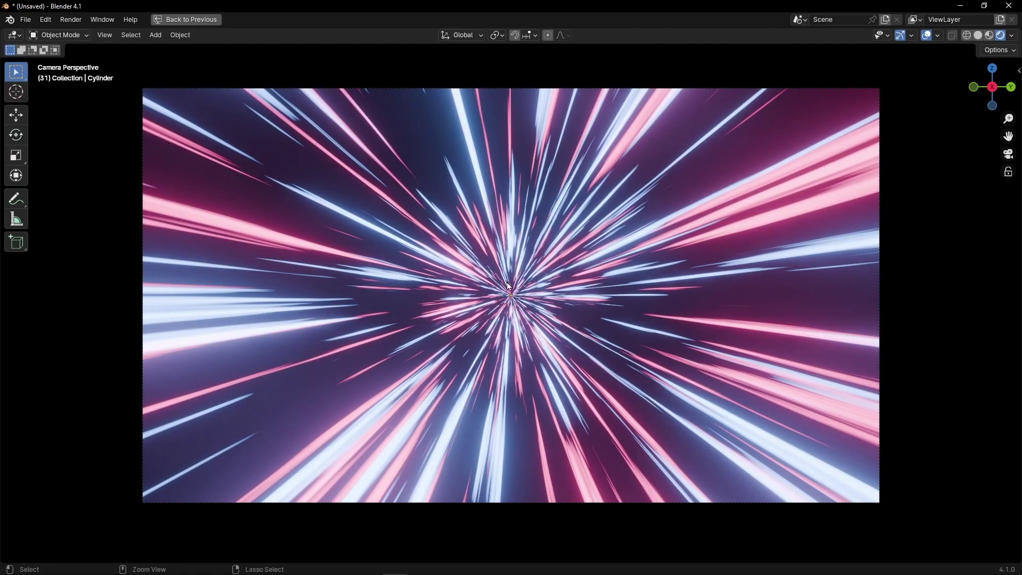
key("ctrl+alt+space")
Slow the pink streaks by changing the pink Mapping's Location Y driver expression to frame/-300
scroll(110, 327, "up", 4)
double_click(183, 331)
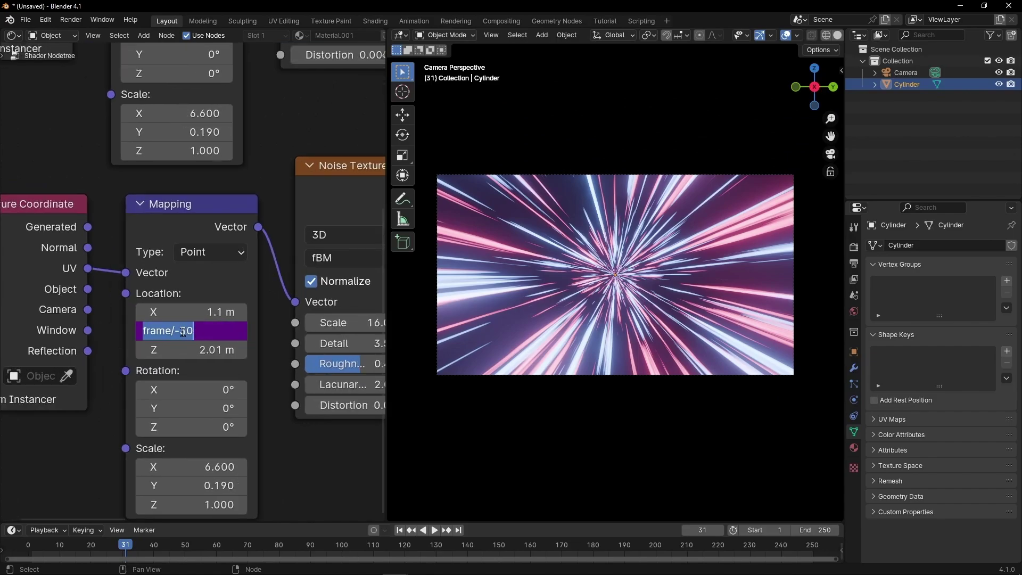
left_click(179, 330)
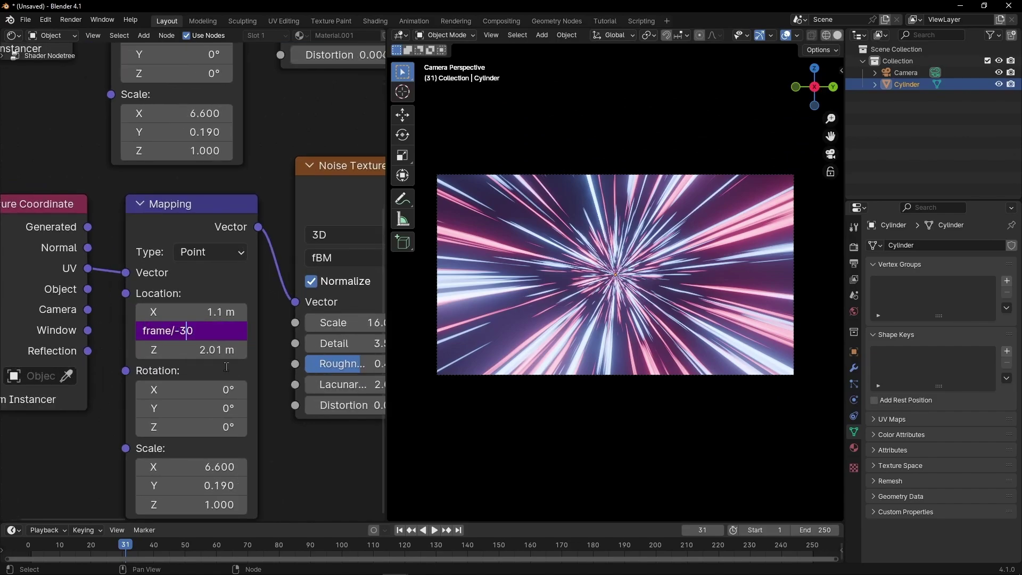
type("0")
key("Return")
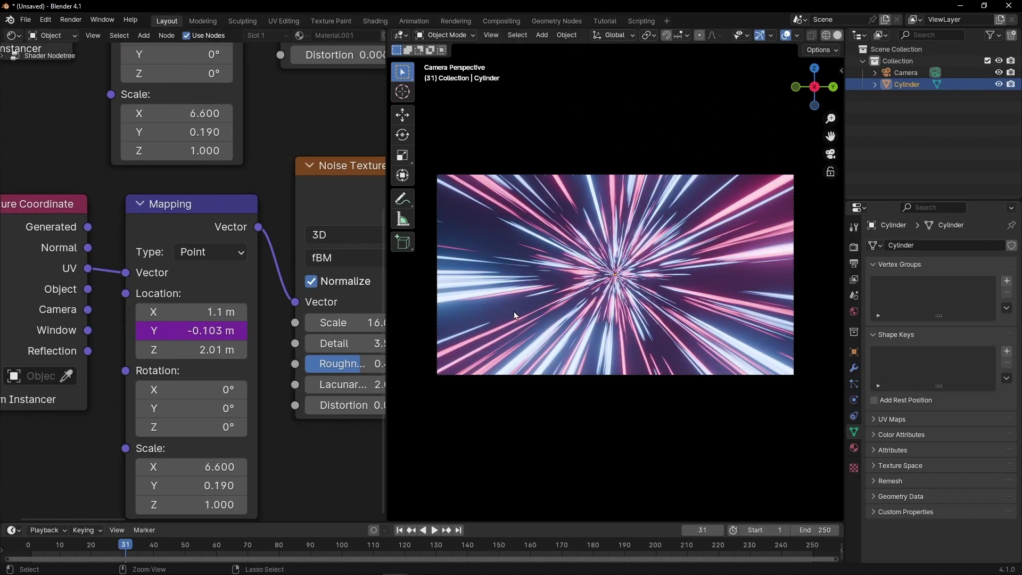
Play the animation in the maximized viewport to compare the speeds of both streak colours, and restore the layout
key("ctrl+alt+space")
key("space")
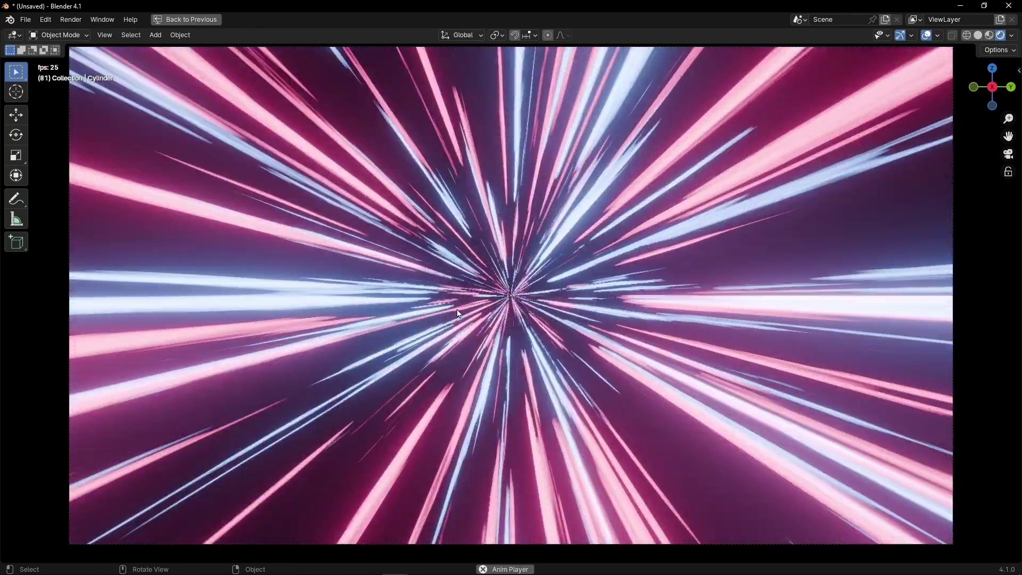
scroll(457, 309, "down", 2)
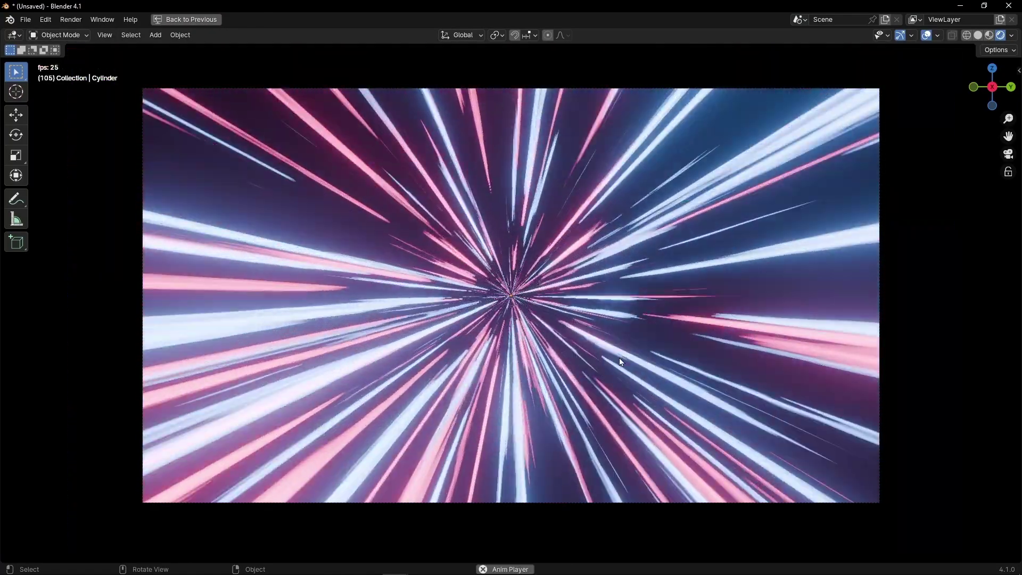
key("space")
key("ctrl+alt+space")
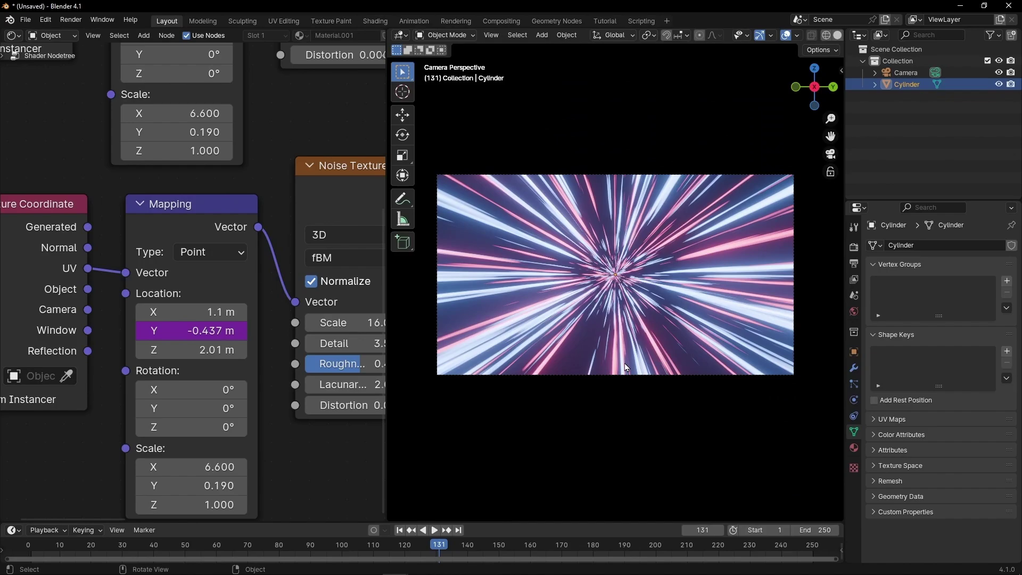
Try a Scale X of 9.6 and a higher Scale Y on the pink branch's Mapping, and play the animation
scroll(255, 409, "down", 1)
mouse_move(201, 396)
left_mouse_down()
mouse_move(250, 397)
mouse_move(207, 411)
left_mouse_up()
key("space")
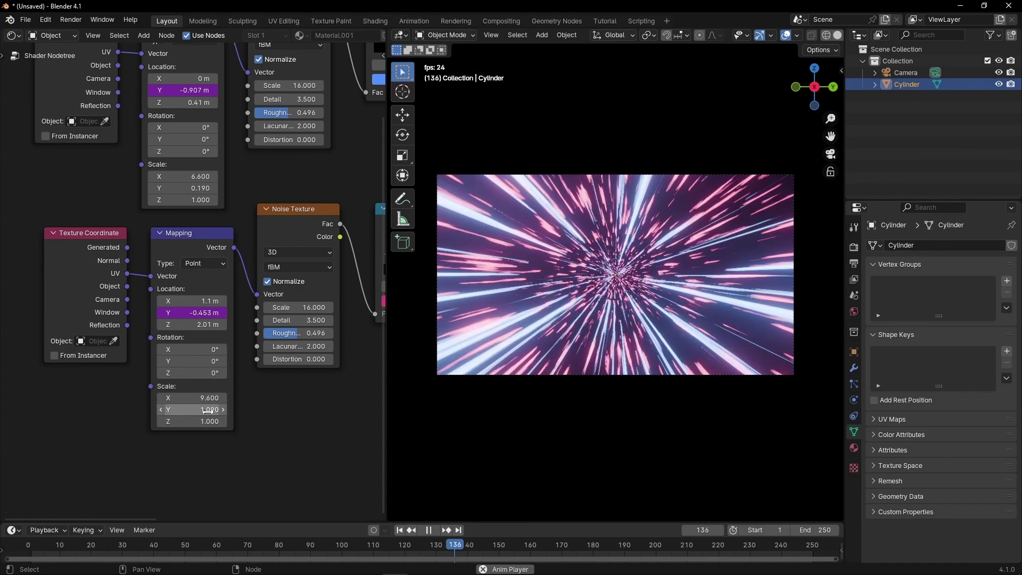
Confirm frame/-300 as the blue Mapping's Location Y expression, and preview the animation in the maximized viewport
key("ctrl+space")
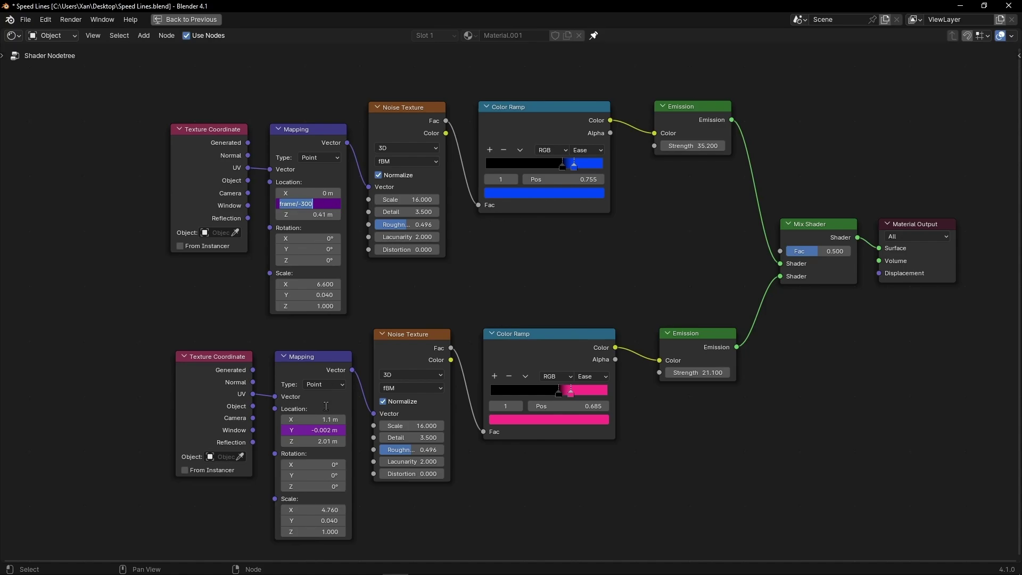
key("Return")
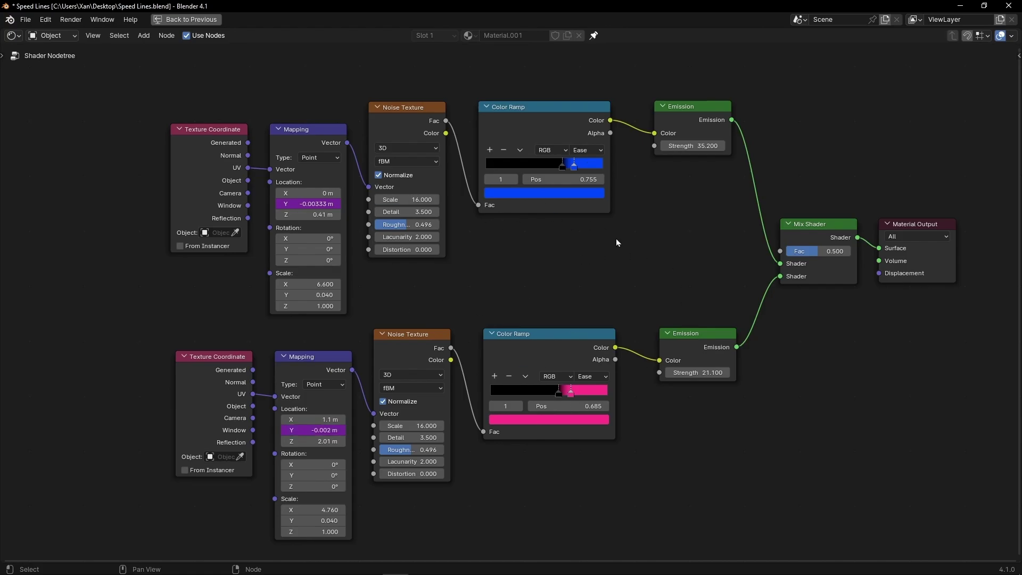
key("ctrl+space")
key("ctrl+space")
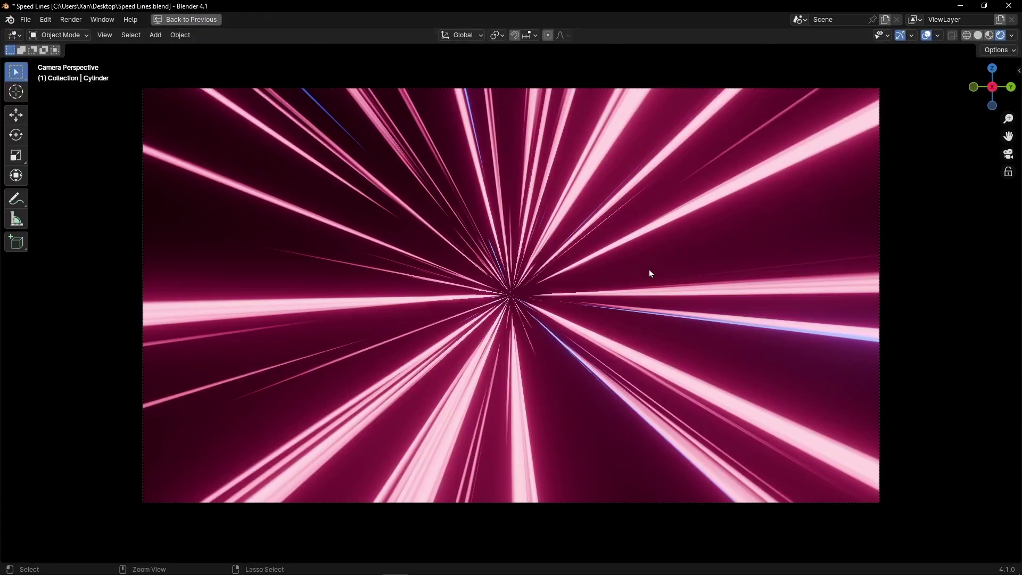
key("space")
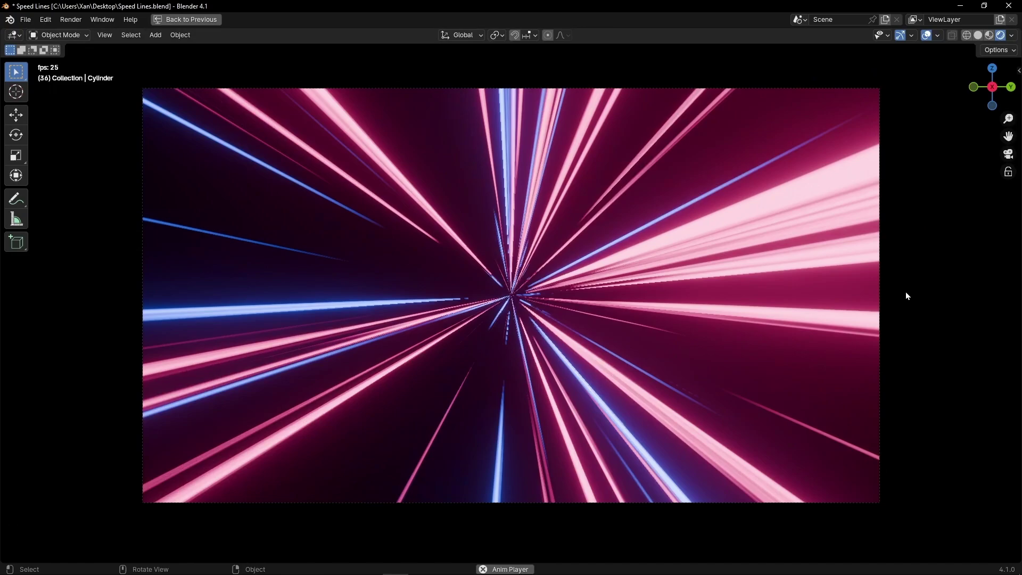
key("space")
key("ctrl+space")
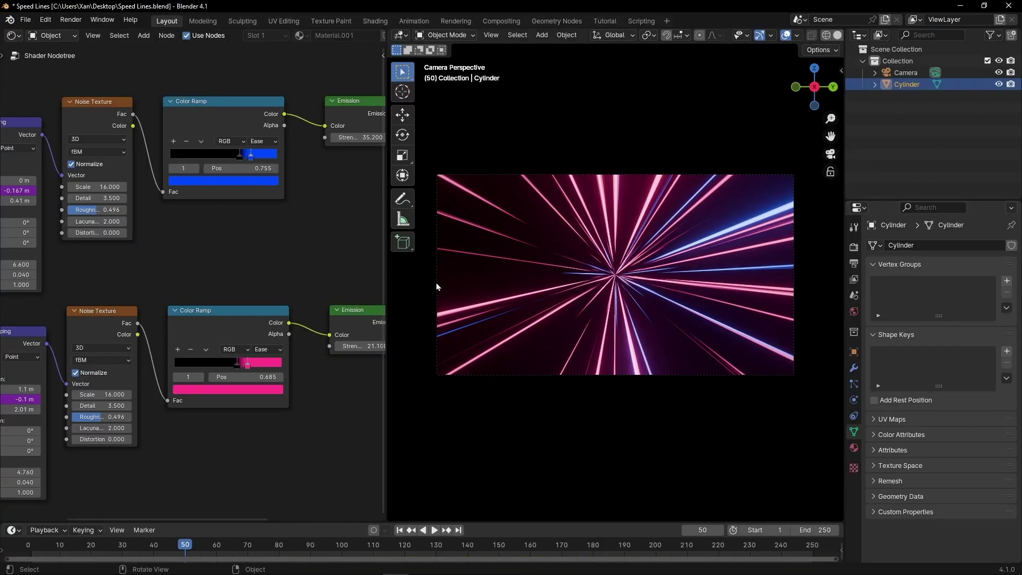
Try a Mix Shader Fac of 0 with a short playback
middle_click_drag(277, 267, 96, 255)
scroll(267, 216, "up", 6)
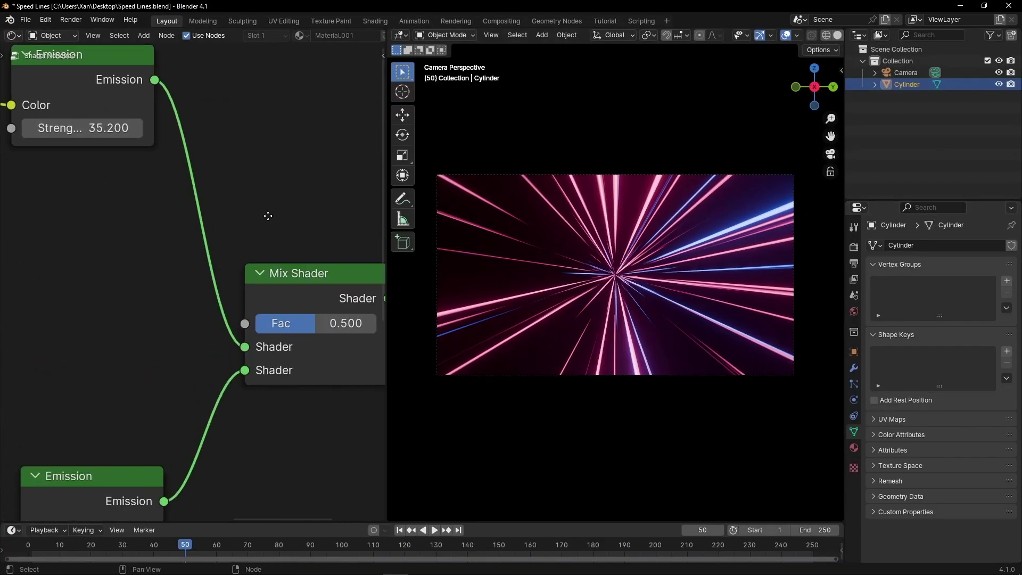
middle_click_drag(267, 215, 235, 224)
left_click_drag(259, 276, 197, 275)
key("space")
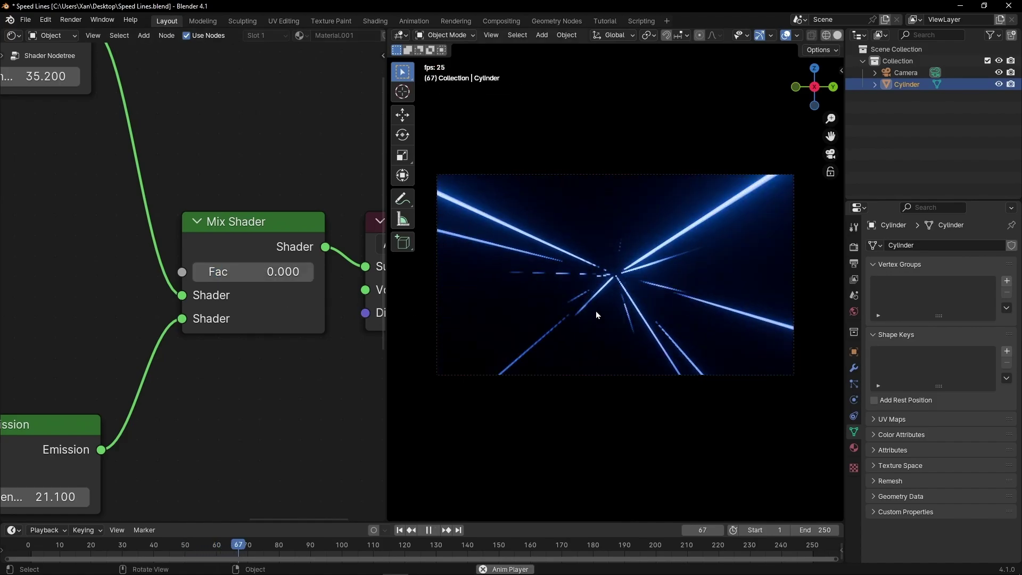
key("space")
Try a Mix Shader Fac of 1 with a short playback in the maximized viewport
left_click_drag(229, 271, 354, 271)
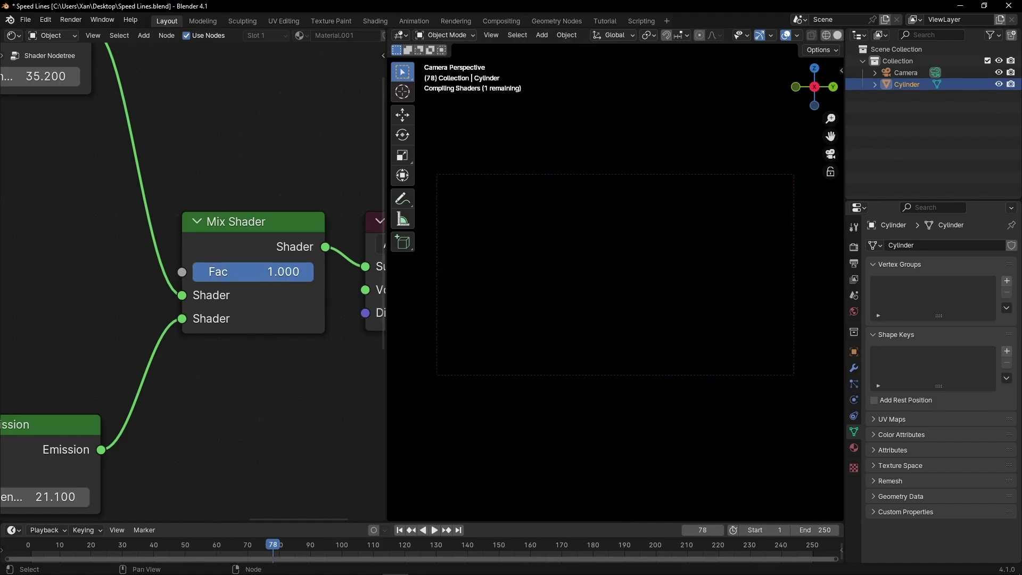
key("ctrl+space")
key("space")
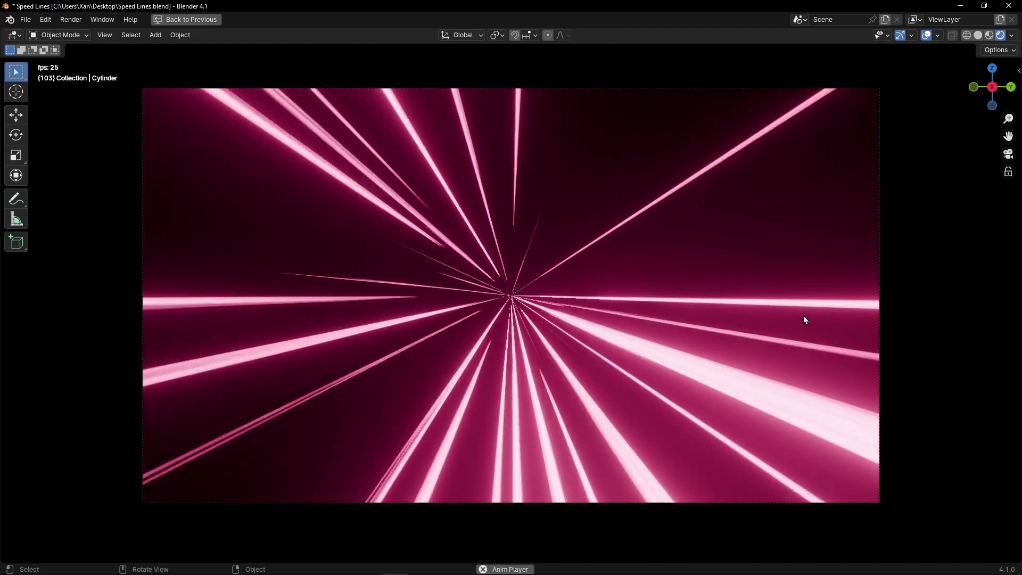
key("ctrl+space")
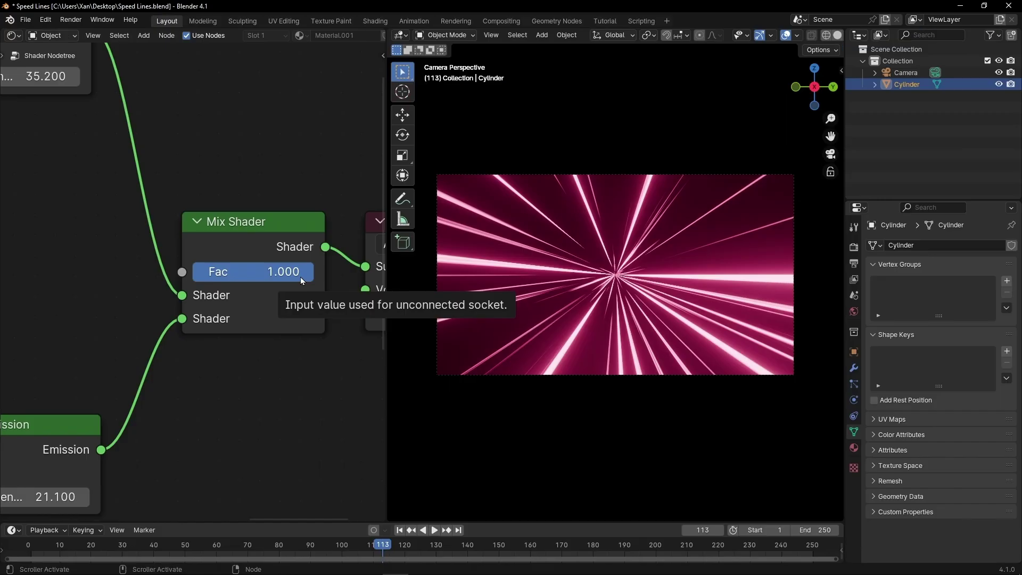
Set the Mix Shader's Fac to 0.282 and play the animation
left_click(252, 275)
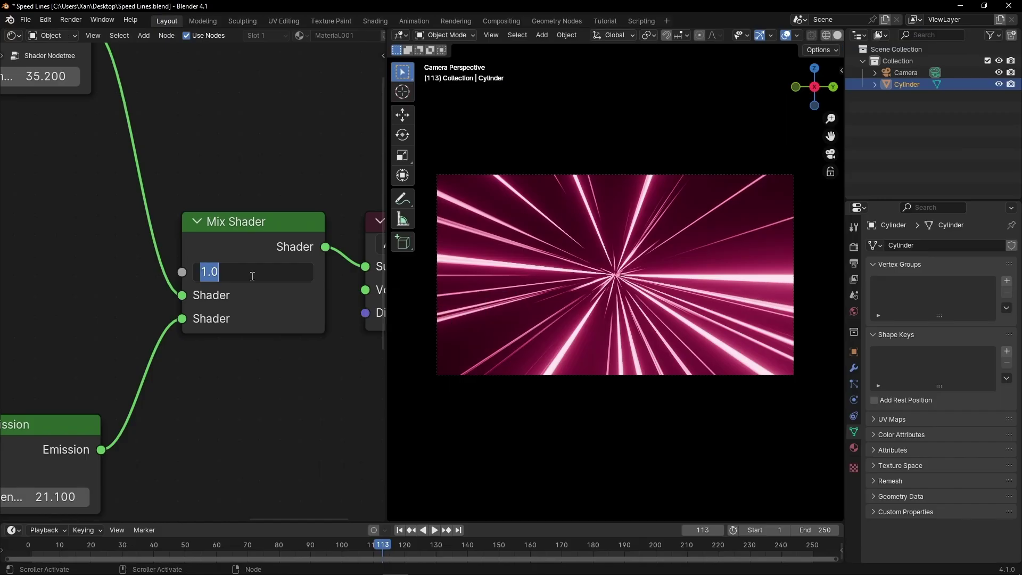
key("Return")
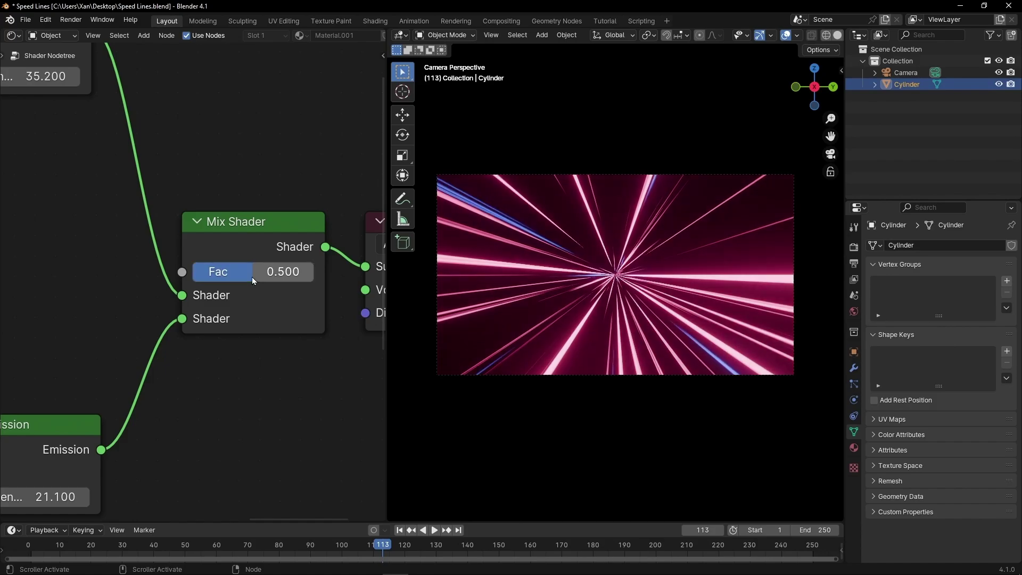
mouse_move(251, 277)
left_mouse_down()
mouse_move(216, 276)
mouse_move(321, 273)
mouse_move(234, 273)
left_mouse_up()
key("space")
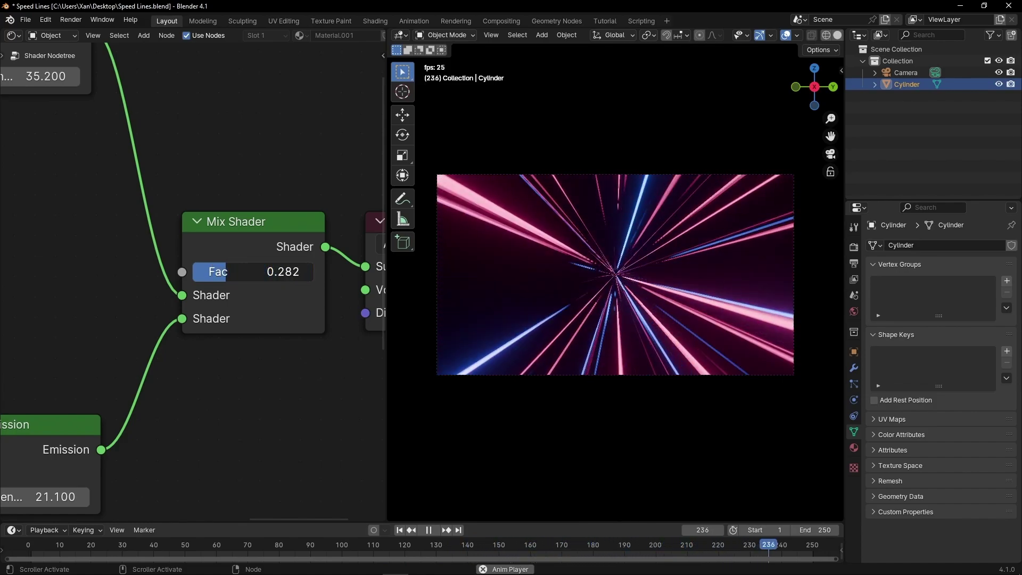